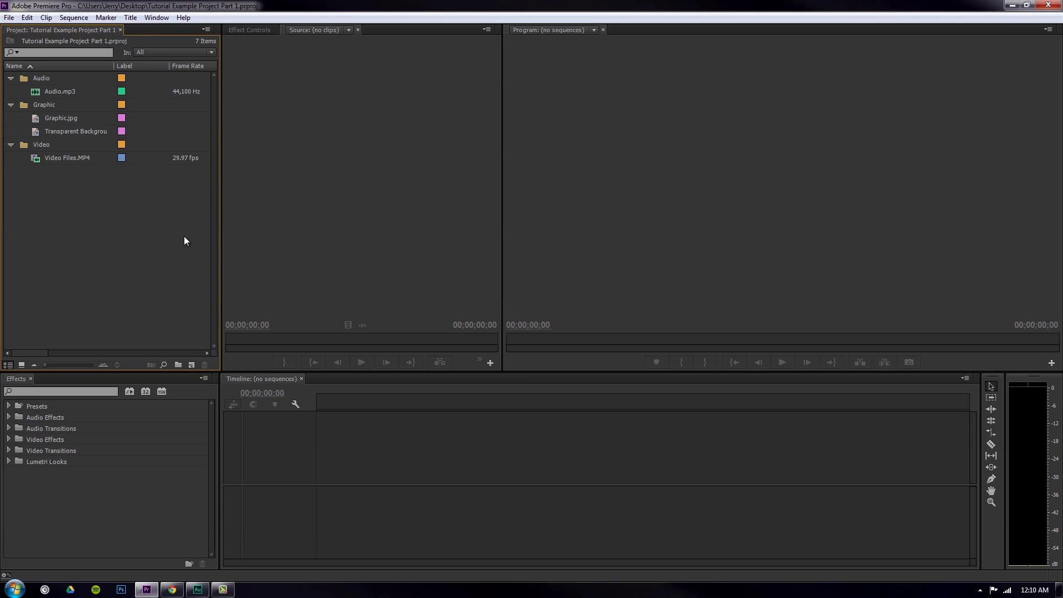
- Shrink the program window to check the project file on the desktop, and return the window to full size
double_click(347, 4)
left_click_drag(108, 54, 161, 31)
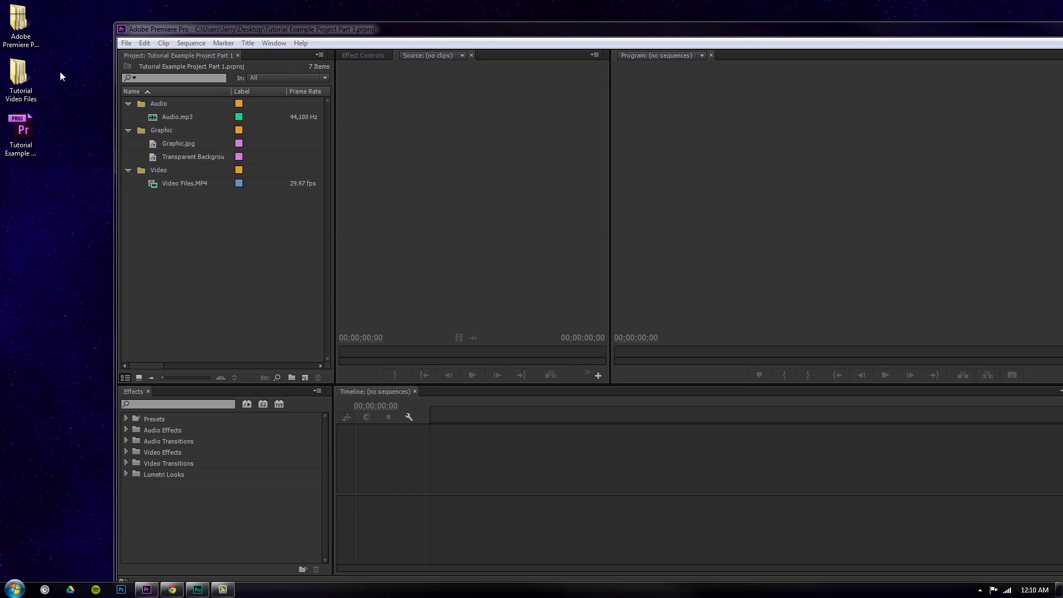
left_click(31, 119)
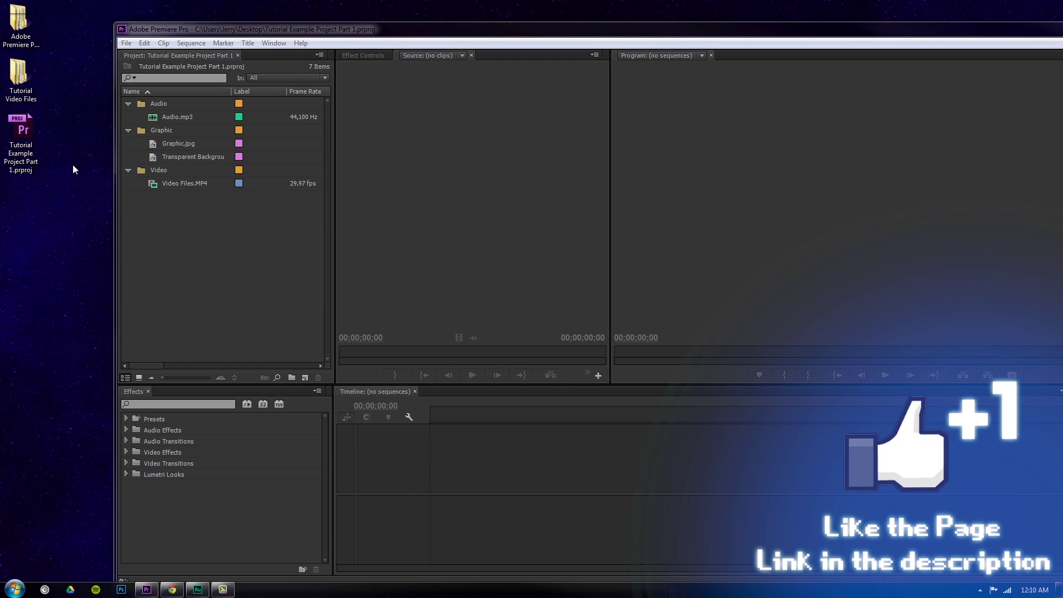
double_click(214, 32)
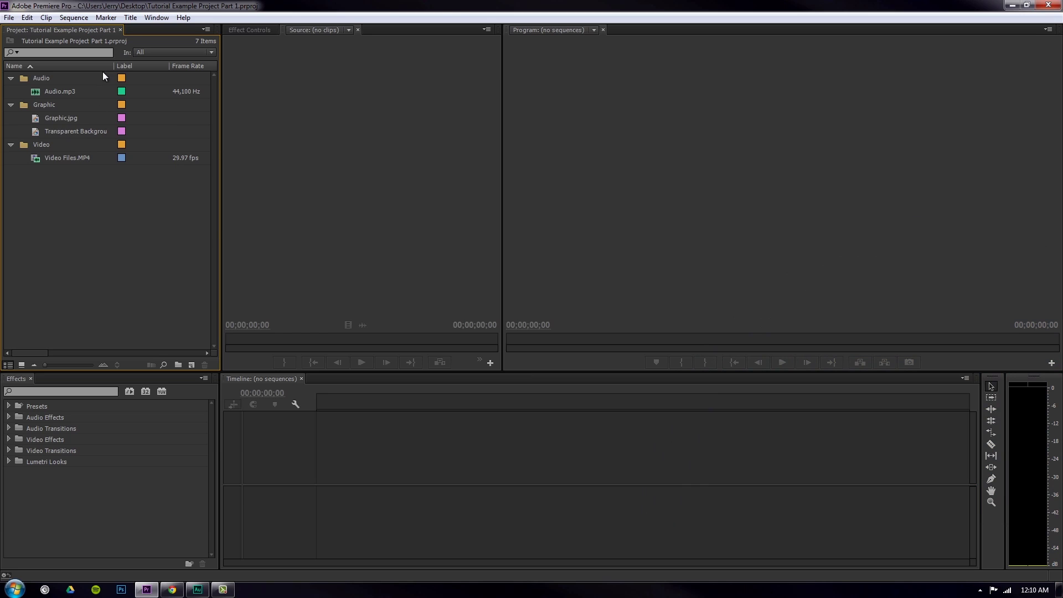
- Create a sequence from the Video Files.MP4 clip and preview it at about 00:00:44:05
left_click(89, 158)
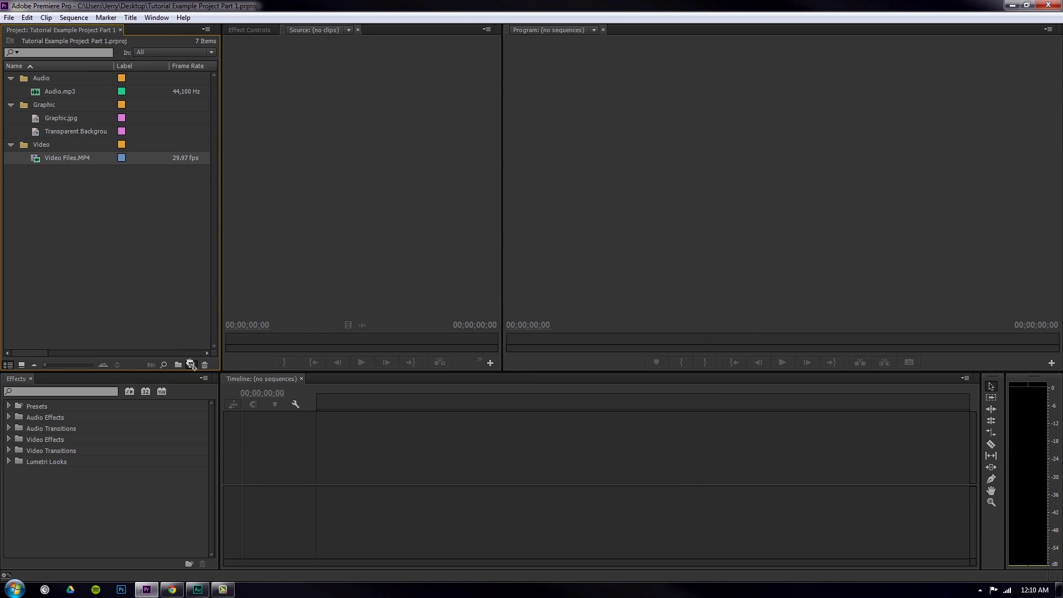
left_click_drag(190, 360, 190, 361)
left_click_drag(360, 407, 440, 407)
left_click(766, 200)
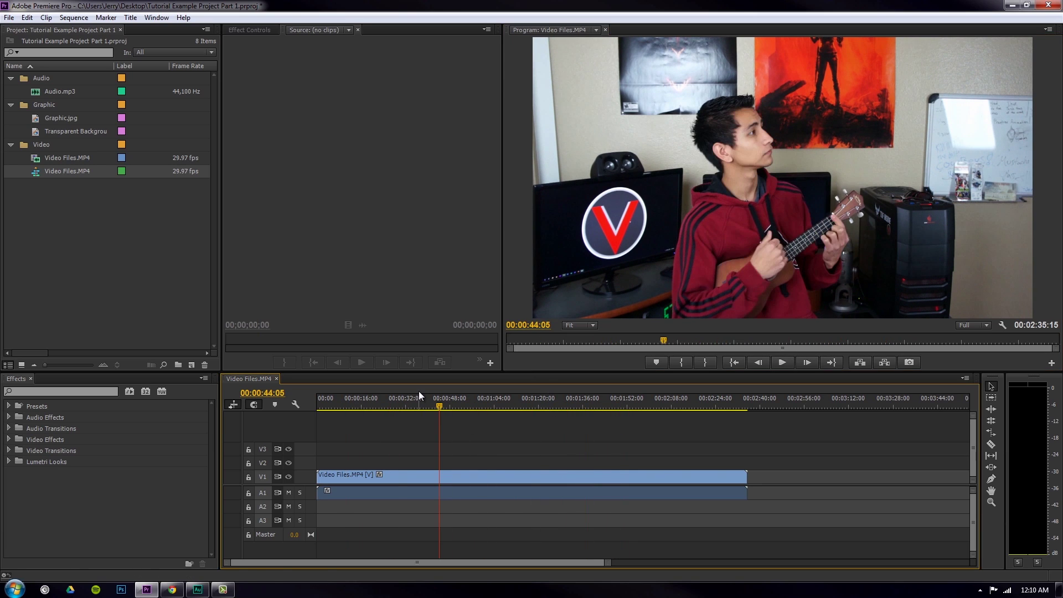
- Select the video clip with its linked audio on the timeline and scrub the playhead to about 00:00:49:17
left_click_drag(390, 473, 422, 476)
left_click(419, 466)
left_click_drag(438, 407, 410, 407)
left_click_drag(397, 475, 360, 477)
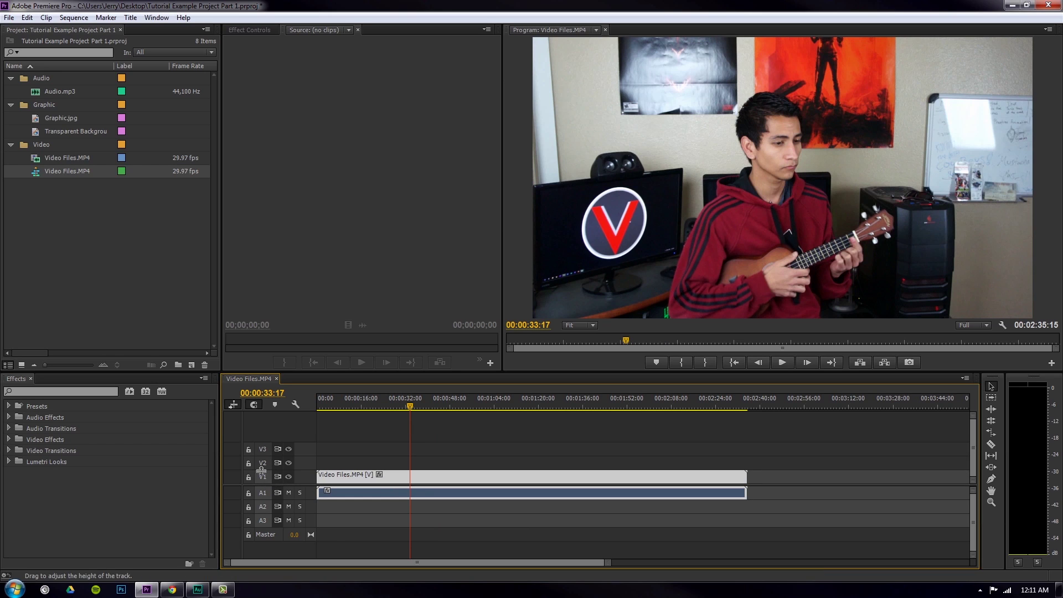
left_click_drag(410, 407, 449, 410)
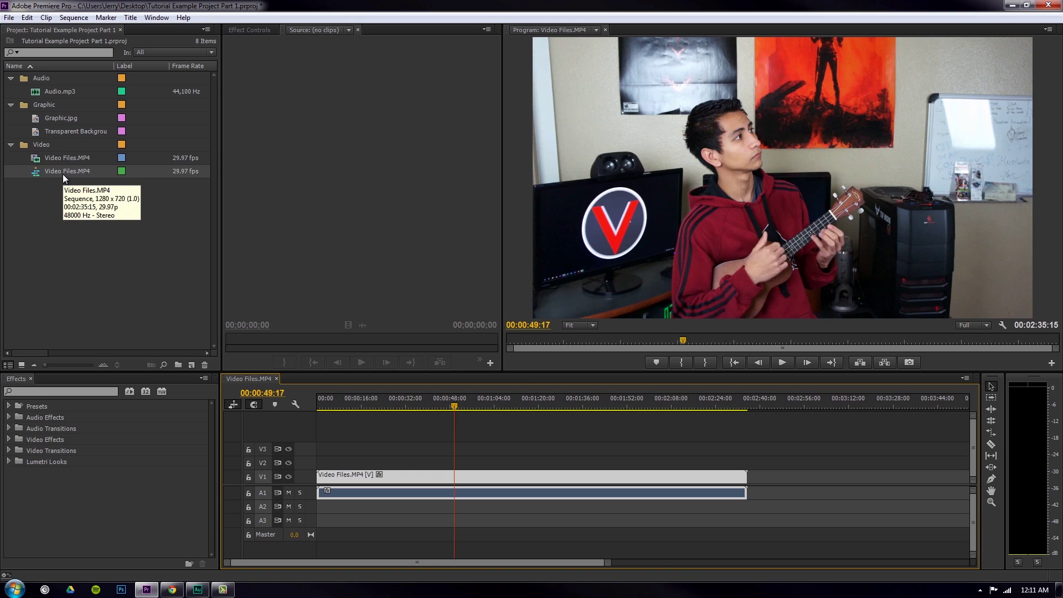
- Open the original Video Files.MP4 footage in the Source monitor
left_click(257, 203)
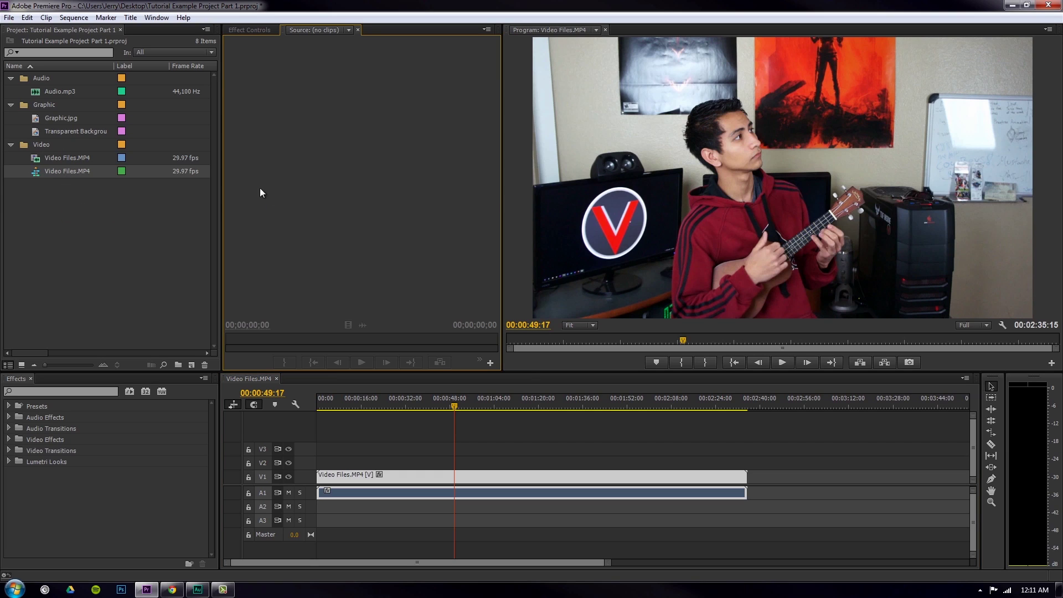
double_click(35, 162)
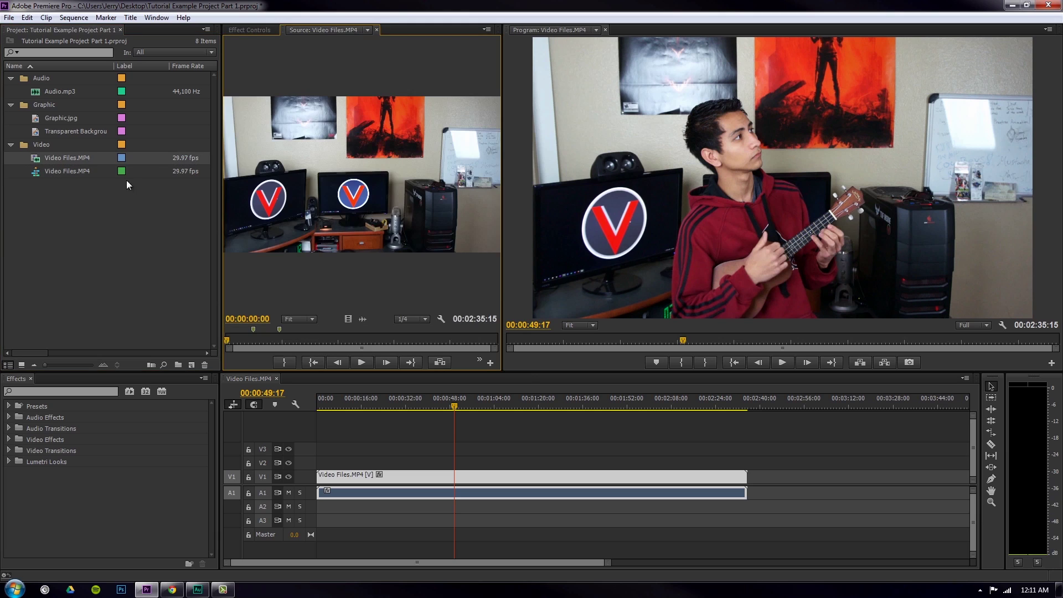
left_click_drag(382, 183, 375, 227)
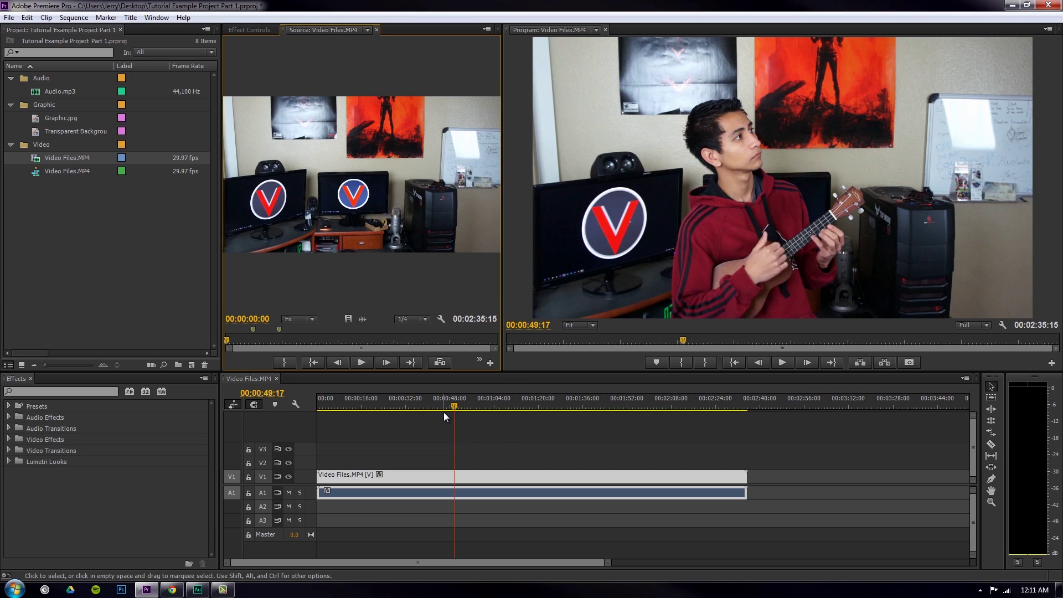
- Enlarge the timeline panel and increase the heights of tracks V1 and A1 to show the thumbnail and waveform
left_click(492, 405)
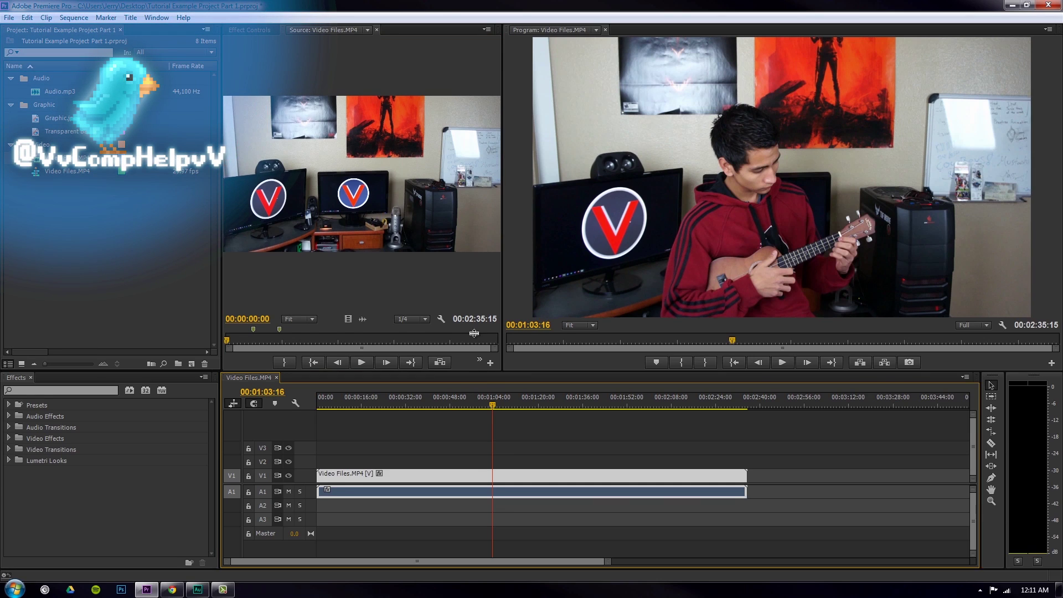
left_click_drag(474, 373, 455, 306)
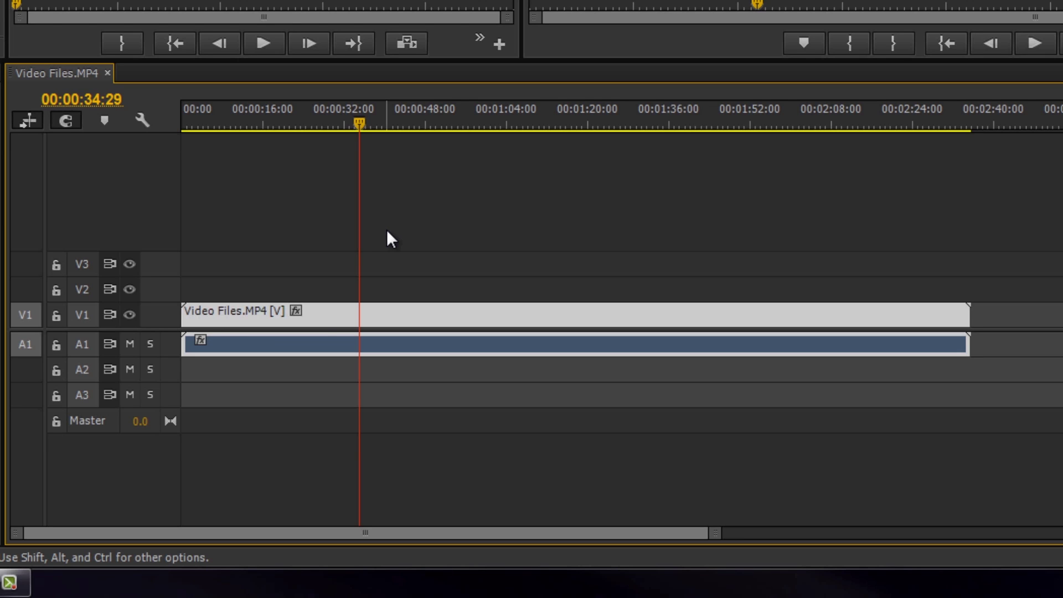
left_click_drag(147, 303, 152, 245)
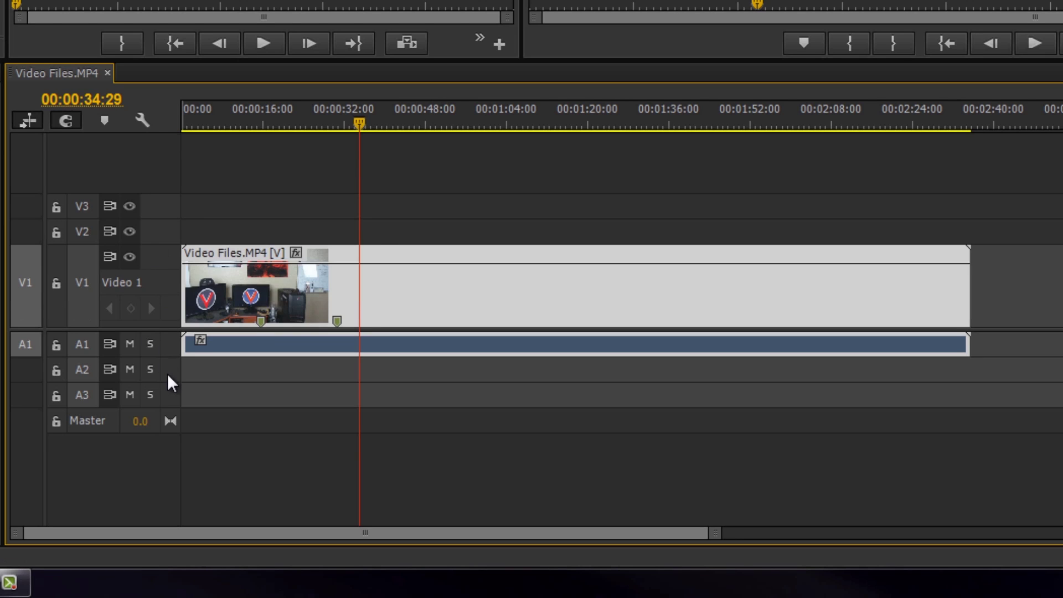
left_click_drag(163, 357, 166, 410)
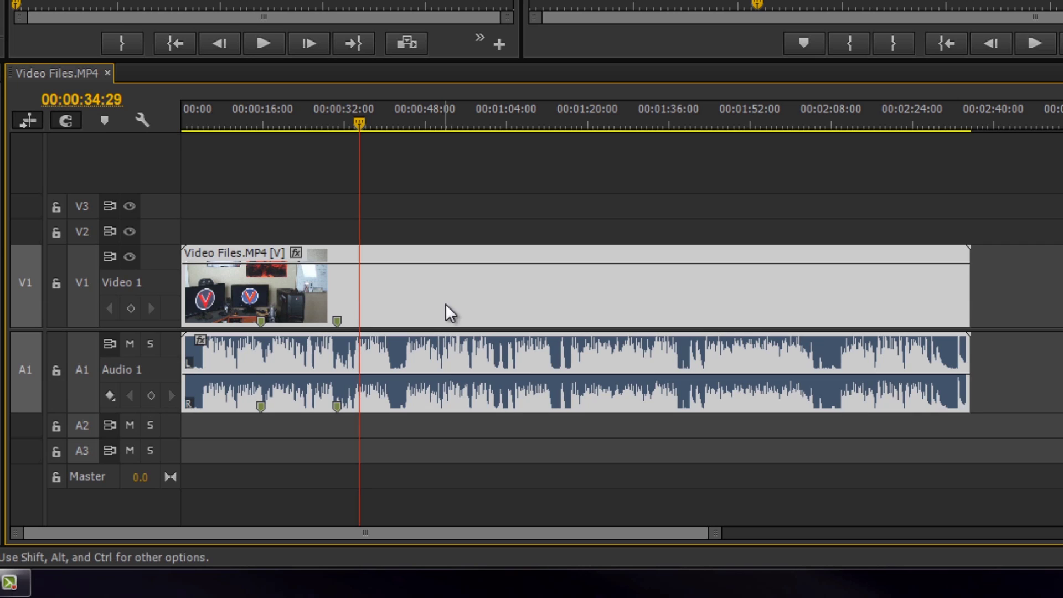
left_click(576, 318)
left_click(597, 202)
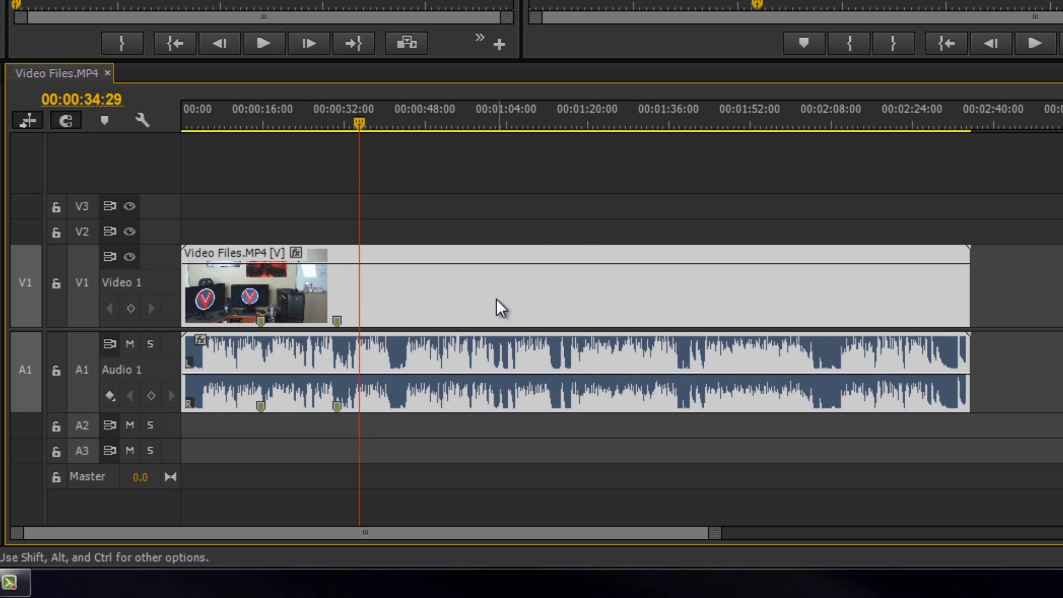
- Shift the clip along the timeline to start at about 00:01:02:04 and align the playhead with its beginning
left_click_drag(358, 122, 283, 123)
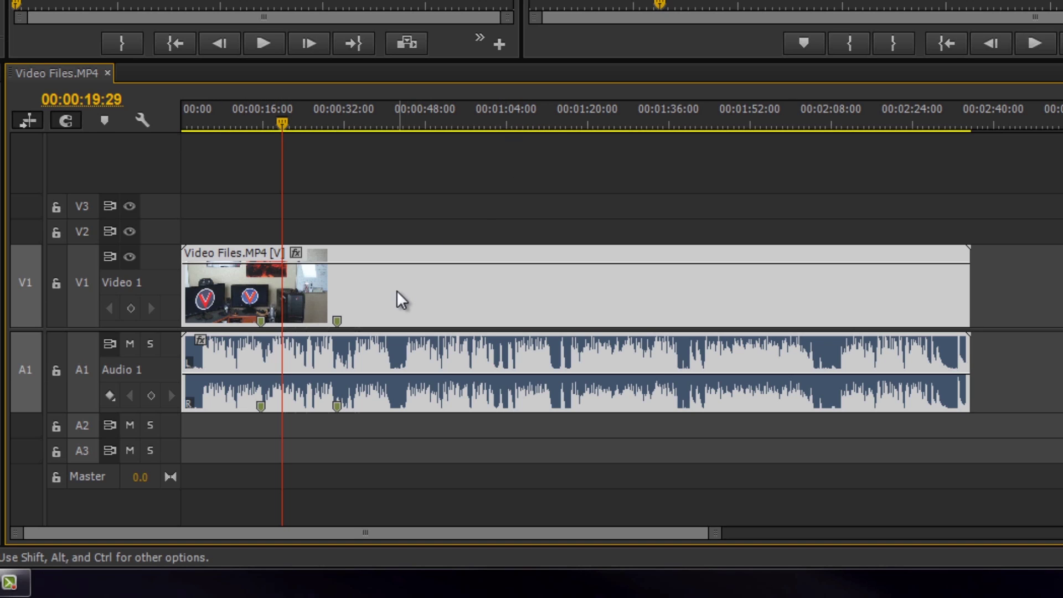
left_click_drag(524, 298, 760, 305)
key("Home")
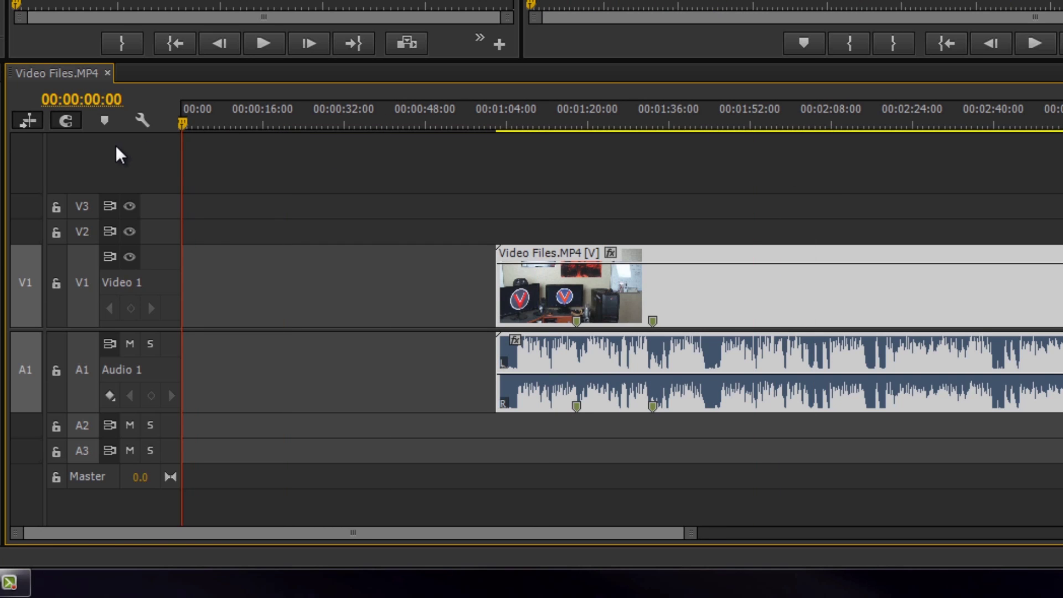
left_click_drag(183, 123, 498, 155)
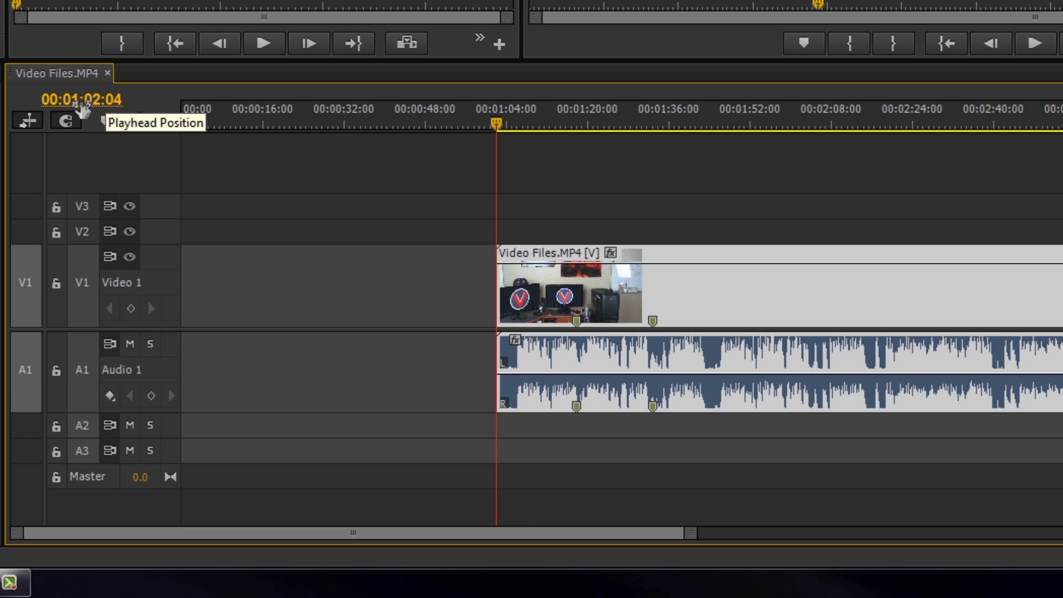
- Scrub to about 00:02:00:26 and move the clip back to the very beginning of the timeline
left_click_drag(489, 124, 772, 282)
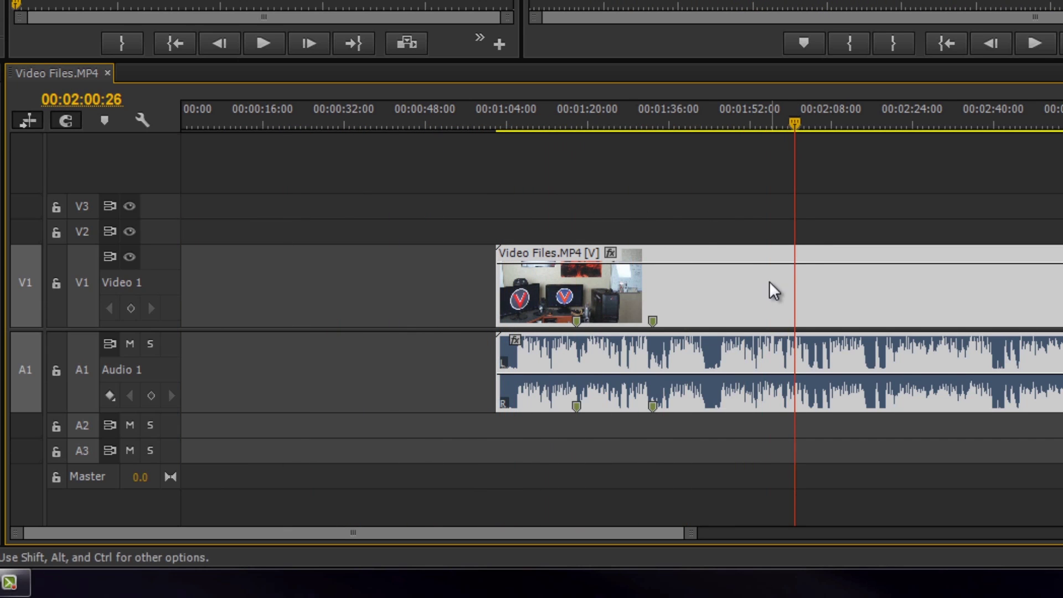
left_click_drag(1002, 302, 1003, 330)
left_click_drag(898, 317, 384, 313)
- Position the playhead at 00:00:10:00 and trim the beginning of the clip up to it
left_click_drag(205, 125, 297, 138)
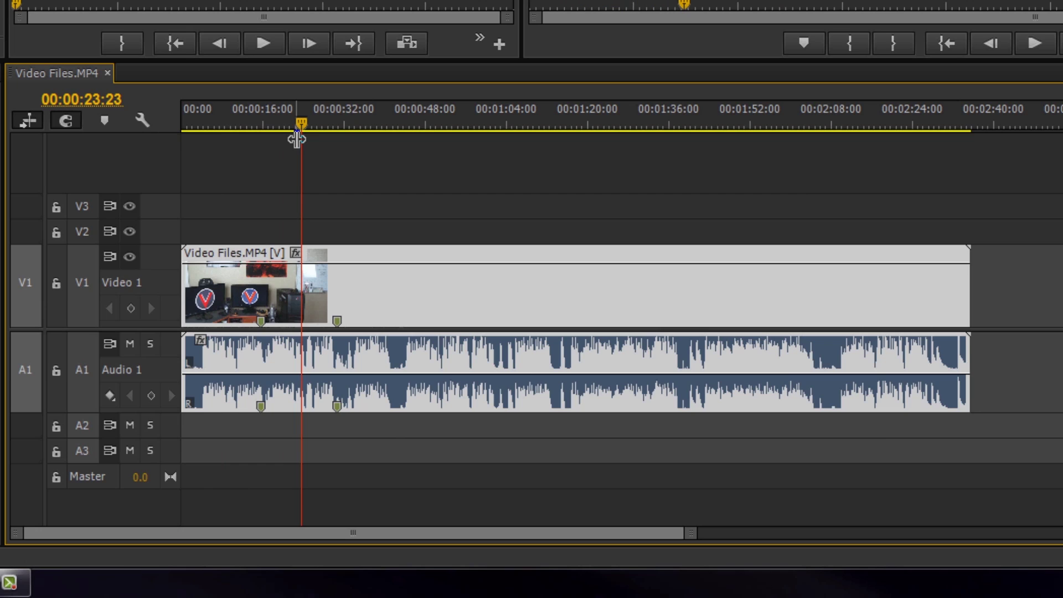
left_click_drag(299, 123, 229, 142)
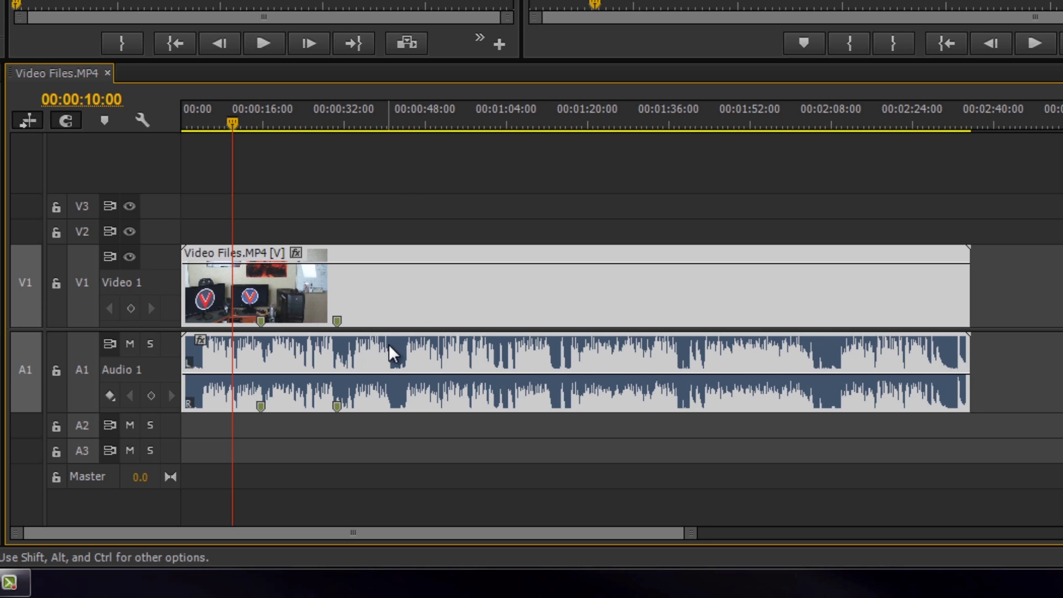
key("ctrl+a")
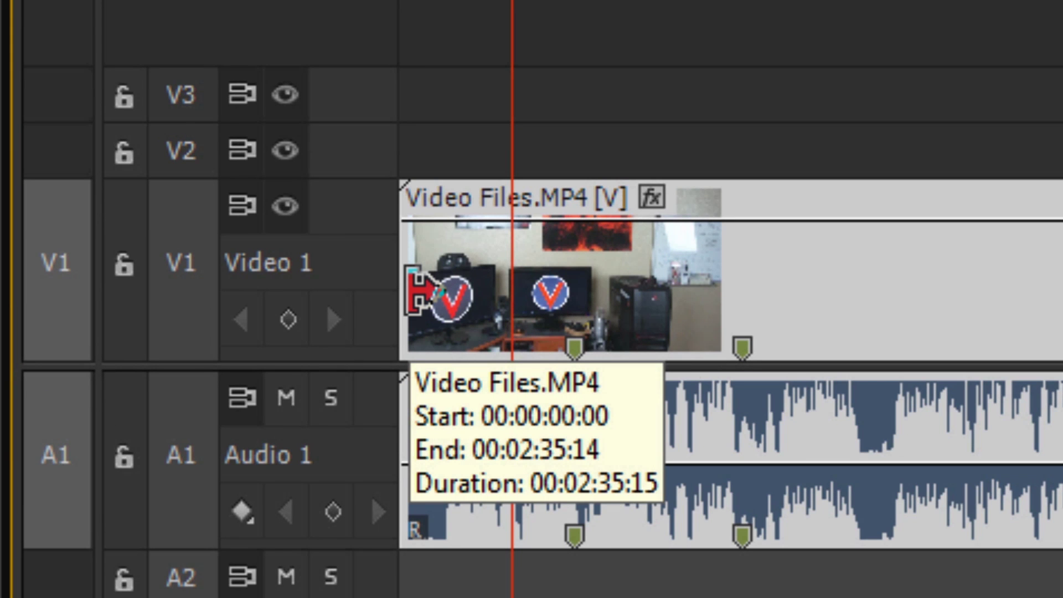
left_click_drag(412, 291, 819, 272)
left_click_drag(344, 316, 182, 320)
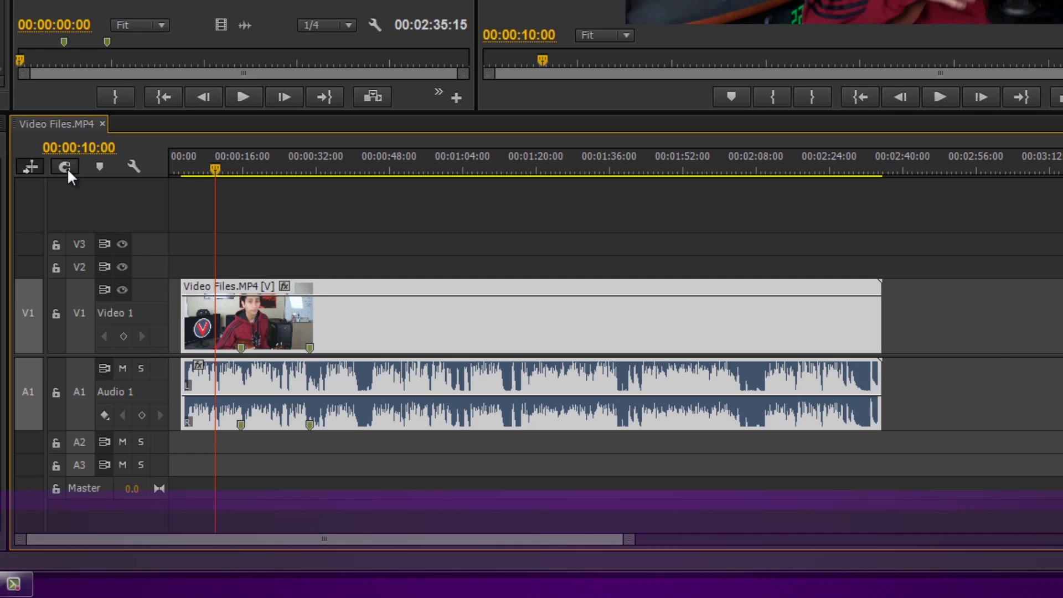
left_click_drag(175, 312, 216, 319)
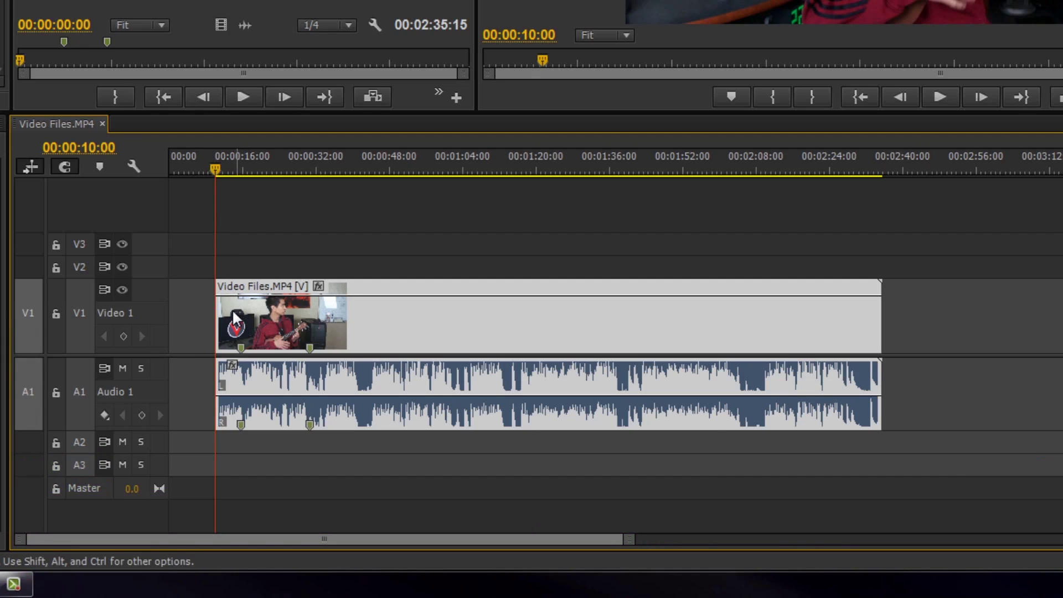
- Close the gap by moving the trimmed clip to the timeline start, and return the playhead to 00:00:00:00
key("v")
left_click_drag(401, 339, 349, 329)
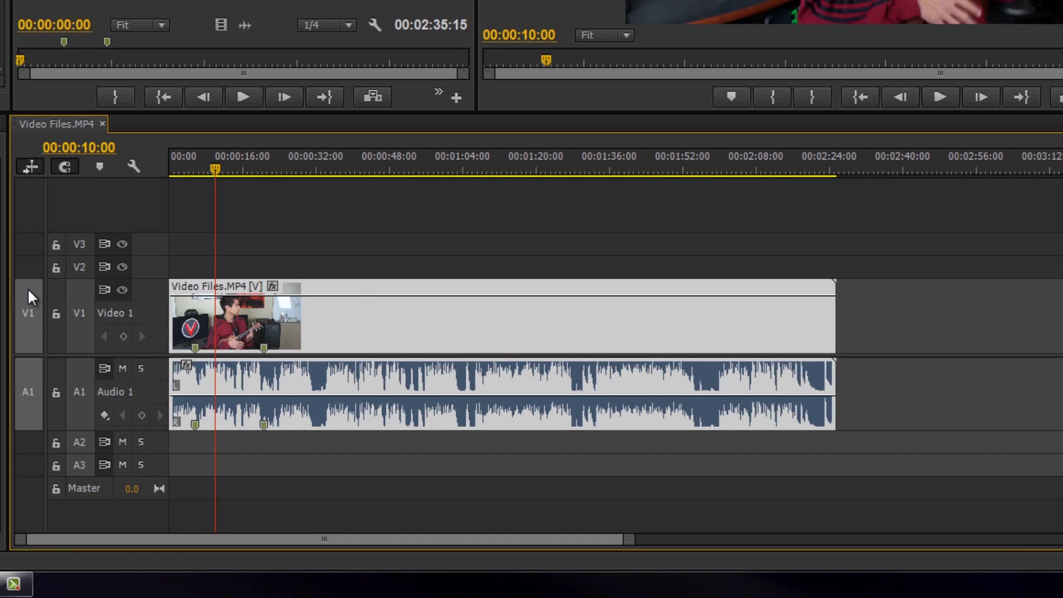
left_click_drag(216, 161, 152, 168)
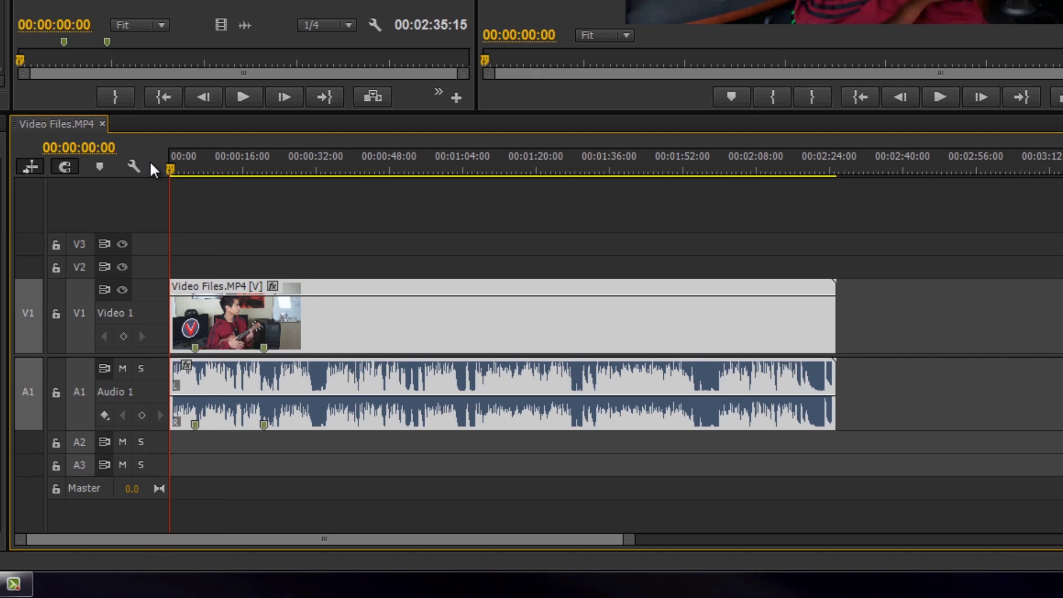
- Try trimming about 32 seconds off the clip's beginning, and extend it back to its full length
left_click_drag(177, 311, 282, 314)
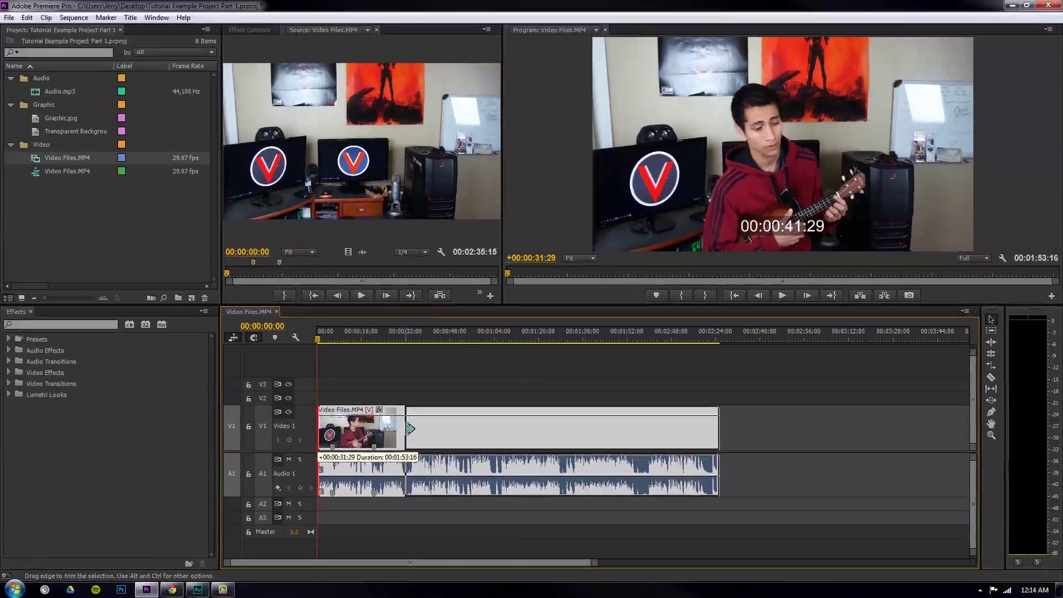
left_click_drag(410, 429, 339, 429)
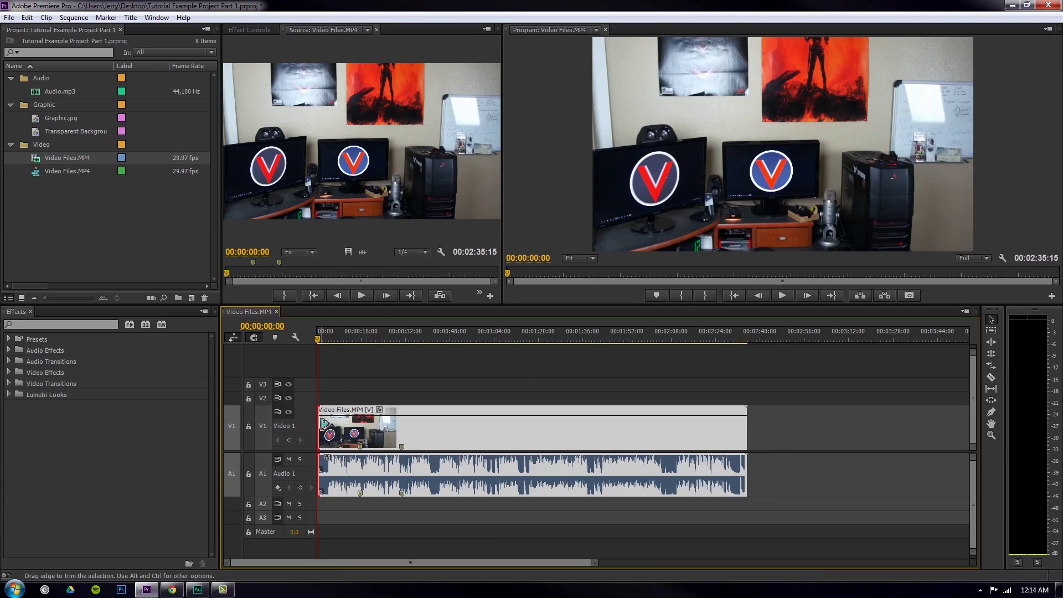
left_click(325, 425)
mouse_move(317, 340)
left_mouse_down()
mouse_move(332, 348)
mouse_move(304, 343)
left_mouse_up()
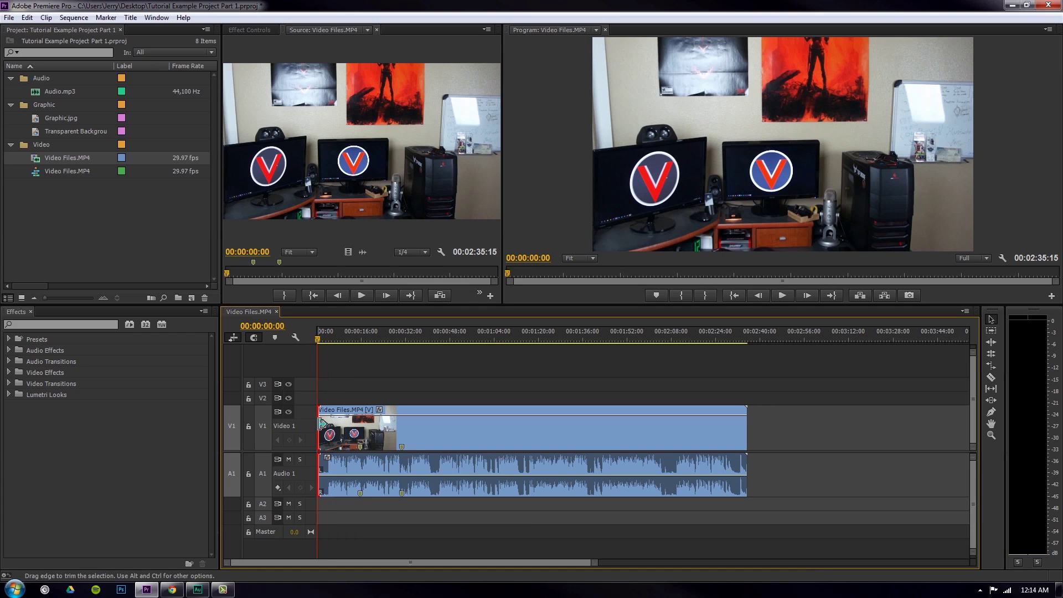
- Trim about 4 seconds off the clip's beginning, play from the cut, and move the clip to the timeline start
left_click_drag(324, 424, 330, 425)
left_click_drag(330, 336, 328, 336)
key("space")
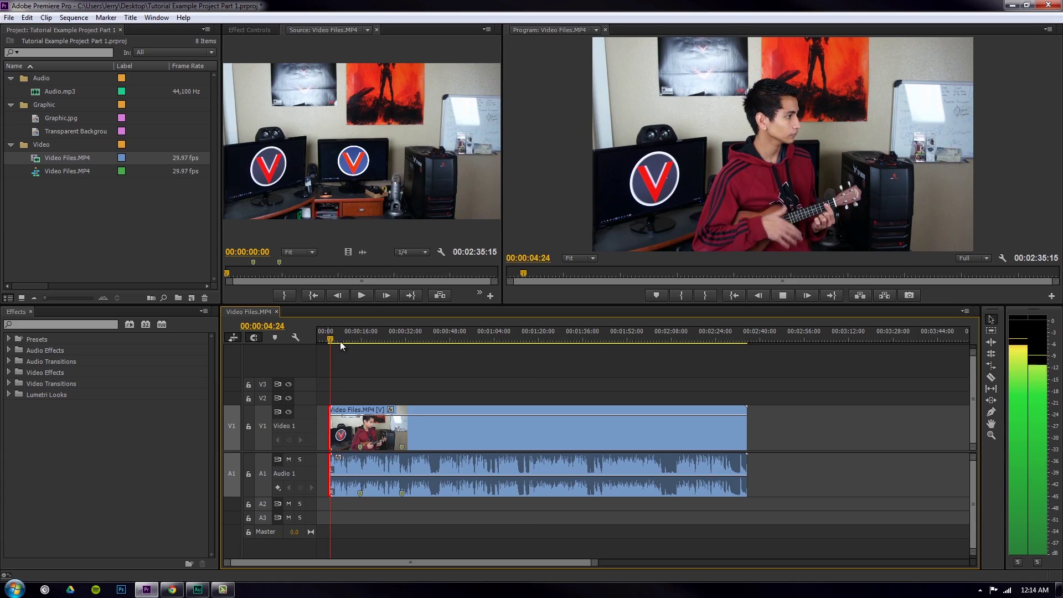
left_click(783, 295)
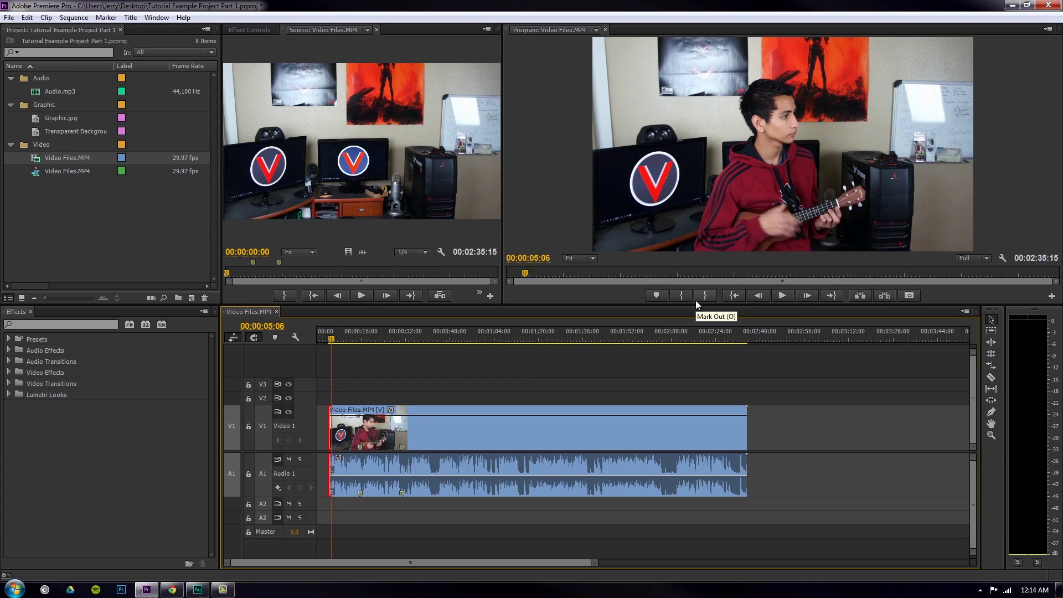
left_click_drag(374, 433, 360, 434)
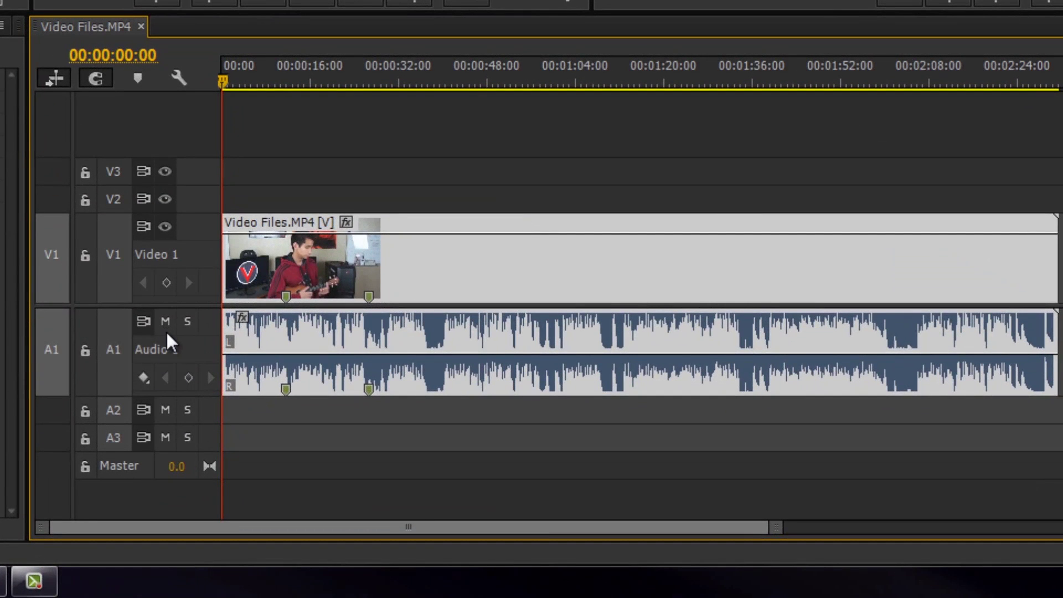
- Mute audio track A1 and briefly play the sequence to check the silence
left_click(165, 323)
left_click(165, 323)
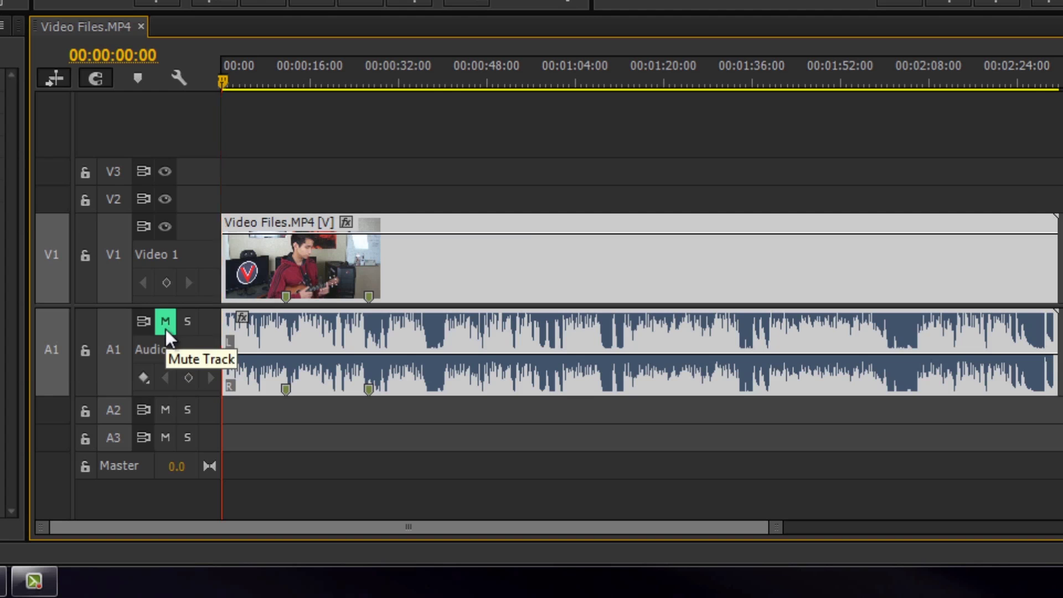
left_click(165, 323)
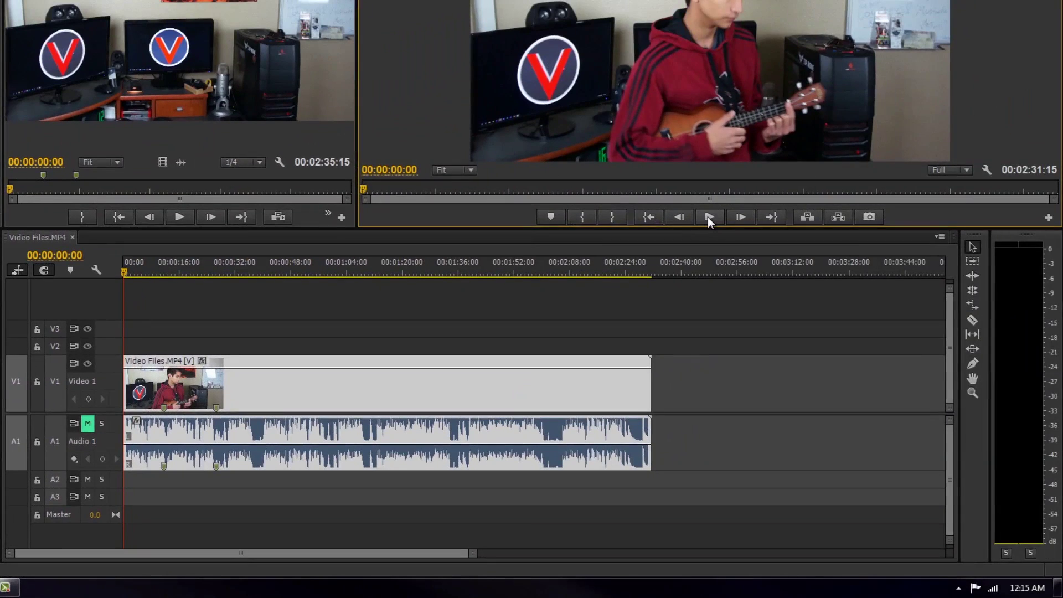
left_click(712, 217)
left_click(713, 219)
- Place the full-length clip about 22 seconds into the timeline and set the playhead to 00:00:27:05
left_click_drag(127, 391, 200, 392)
left_click_drag(201, 267, 218, 272)
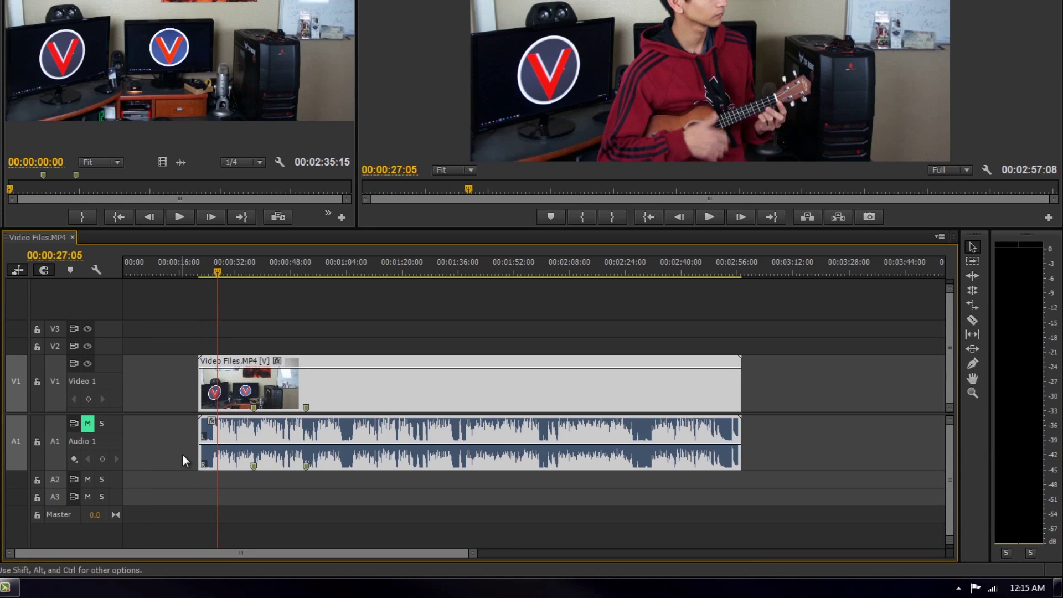
- Trim the clip's beginning to 00:00:05:05, where the waveform rises, and play from the cut
scroll(188, 411, "up", 2)
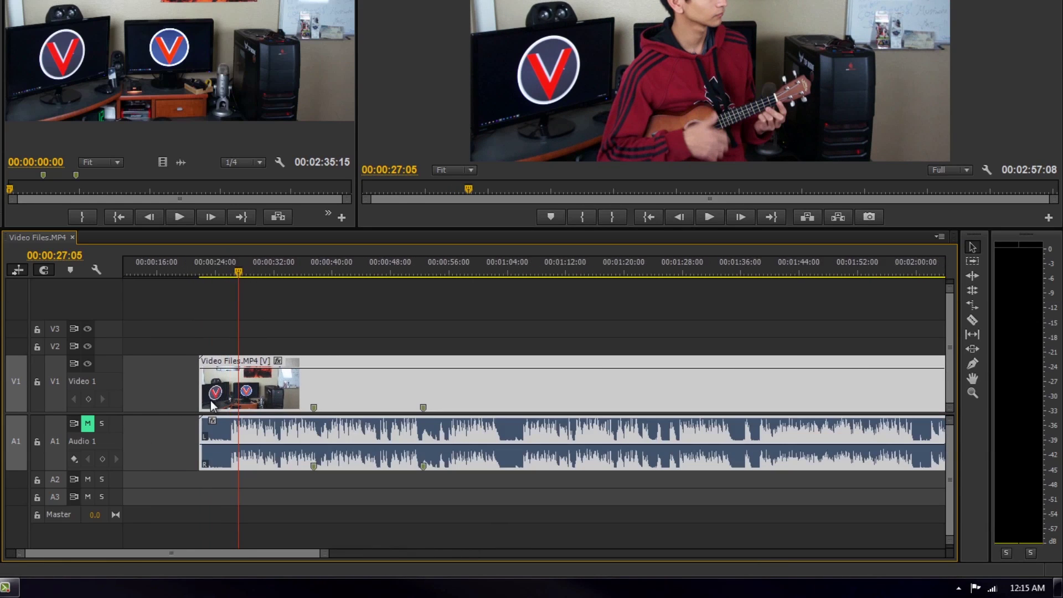
scroll(211, 410, "up", 3)
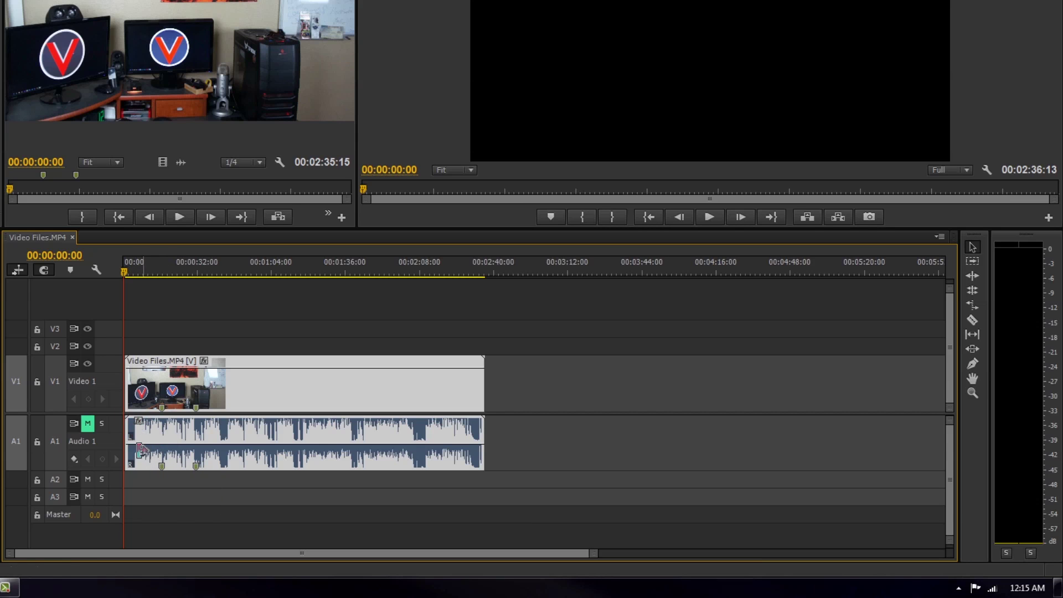
scroll(111, 439, "up", 2)
scroll(174, 471, "up", 6)
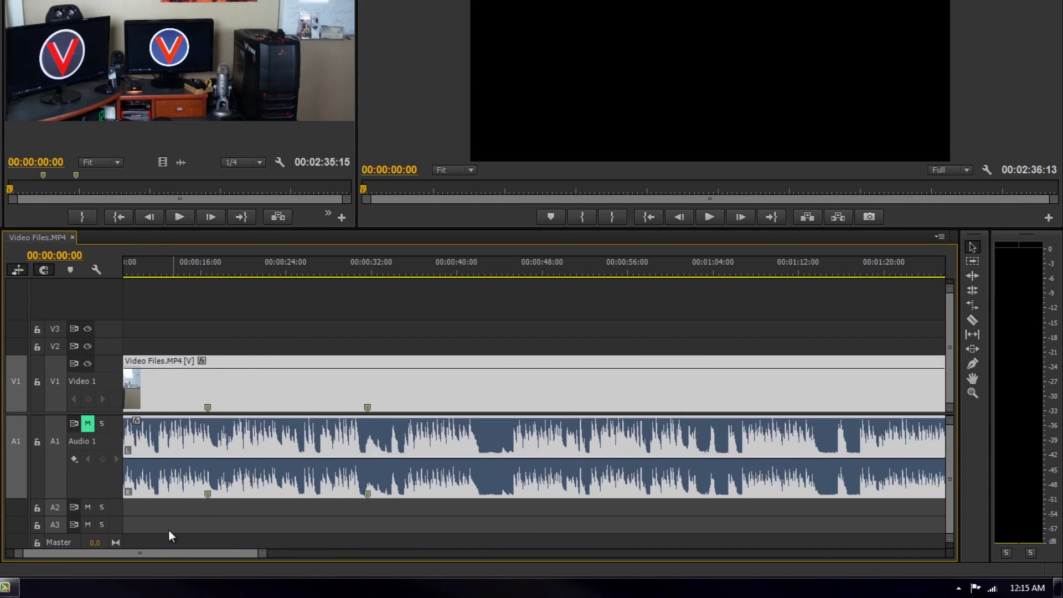
scroll(148, 554, "up", 2)
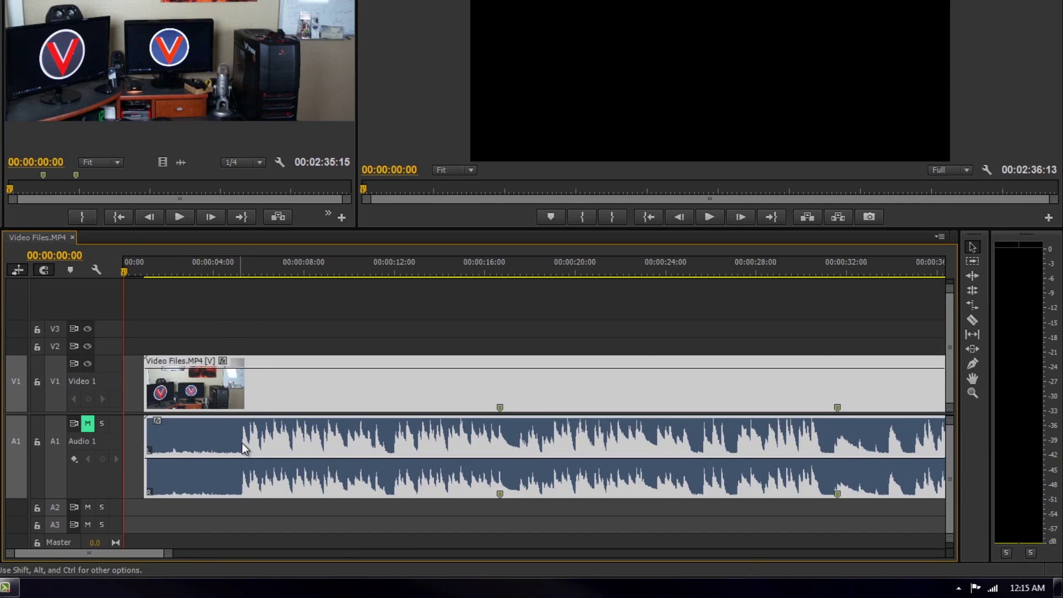
mouse_move(238, 268)
left_mouse_down()
mouse_move(255, 272)
mouse_move(227, 277)
mouse_move(250, 282)
left_mouse_up()
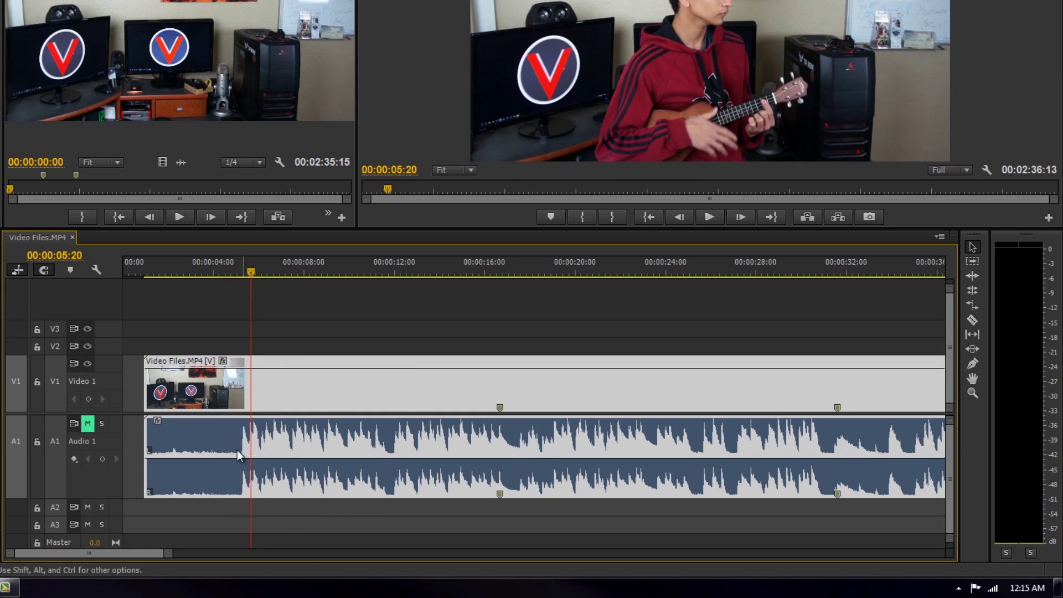
left_click(240, 271)
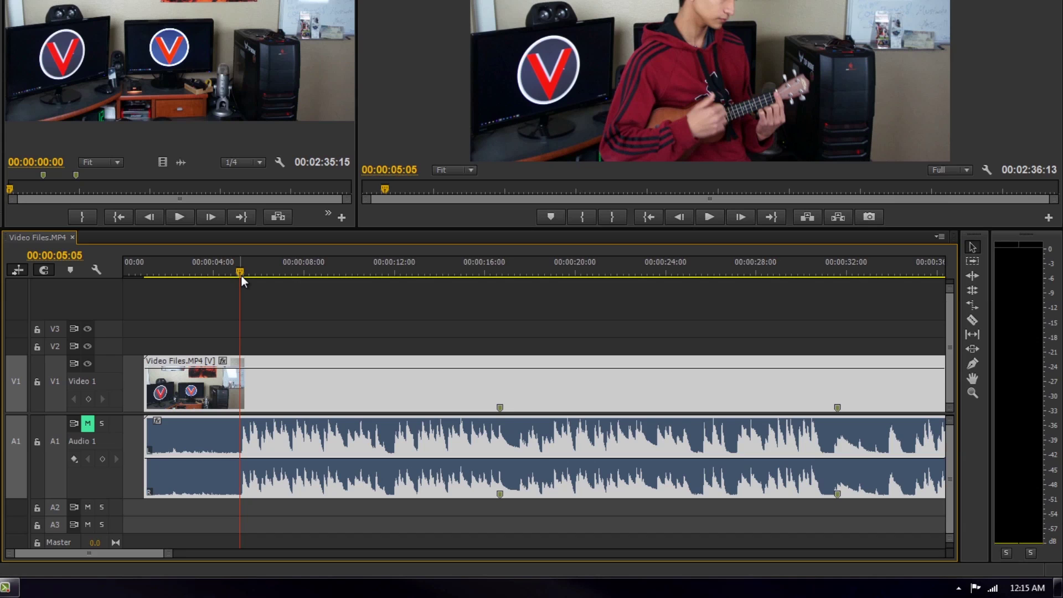
left_click_drag(145, 388, 245, 396)
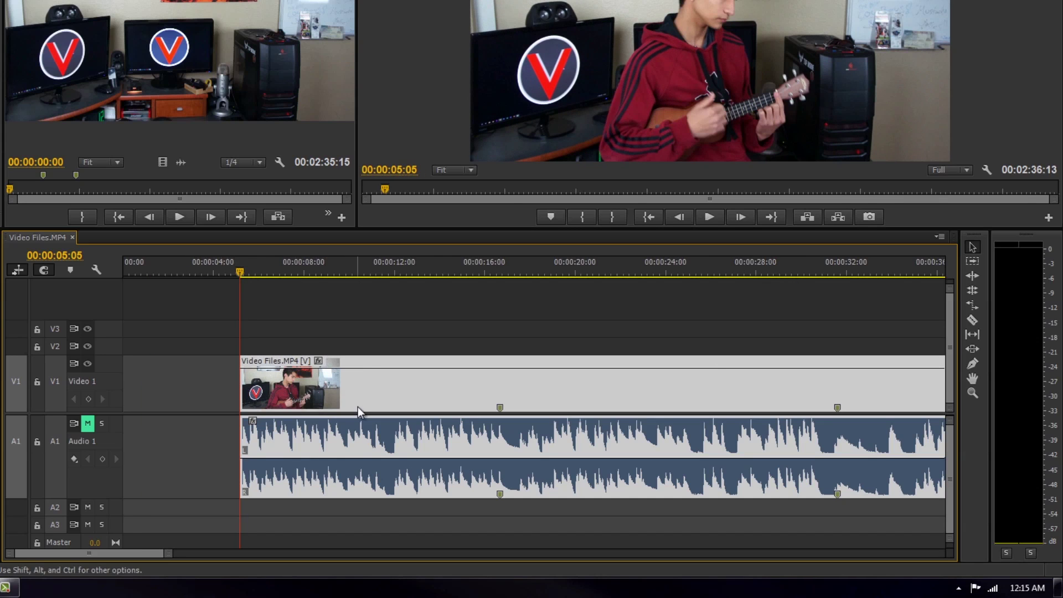
key("space")
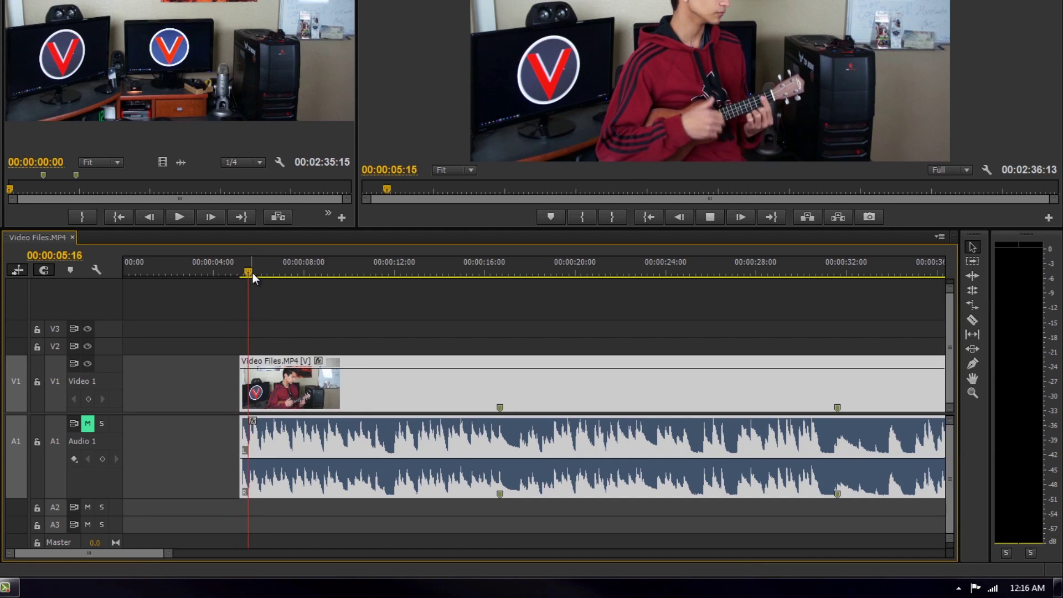
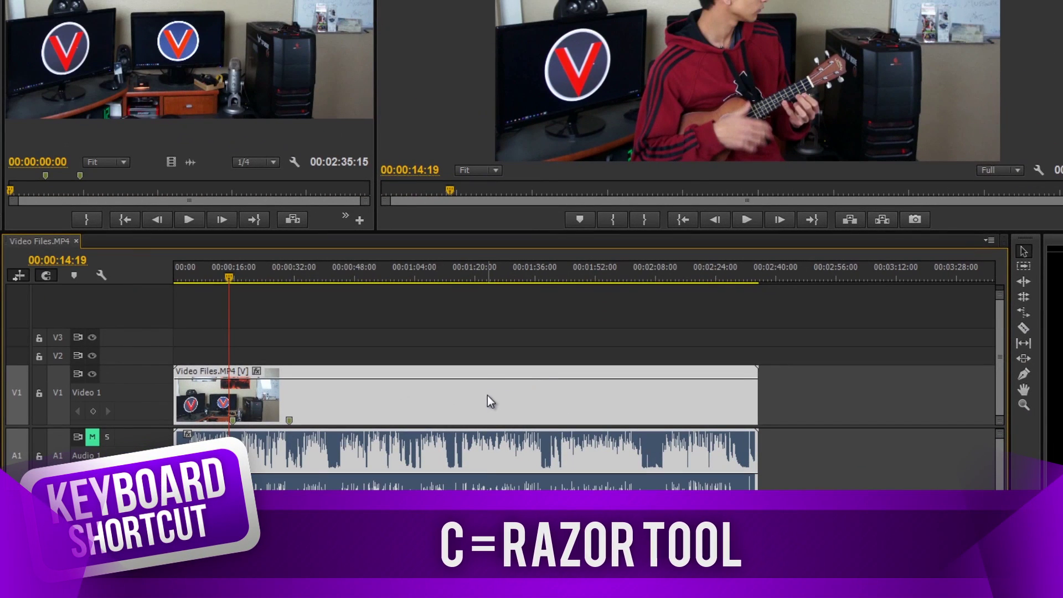
- Cut the full-length clip with the Razor tool at about 44 seconds and about 1 minute 2 seconds
key("c")
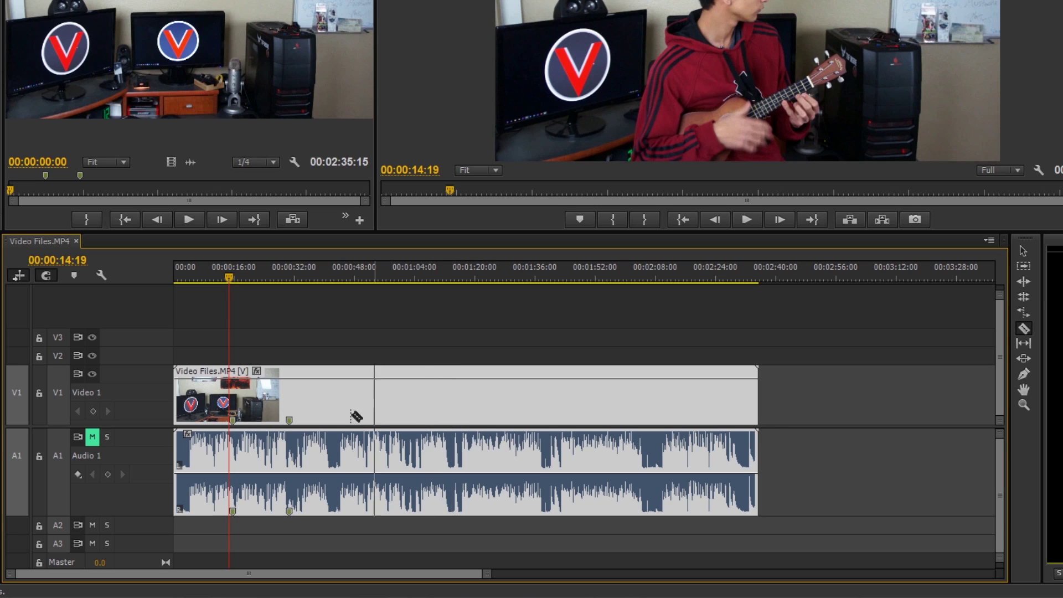
left_click_drag(442, 270, 456, 271)
left_click(442, 399)
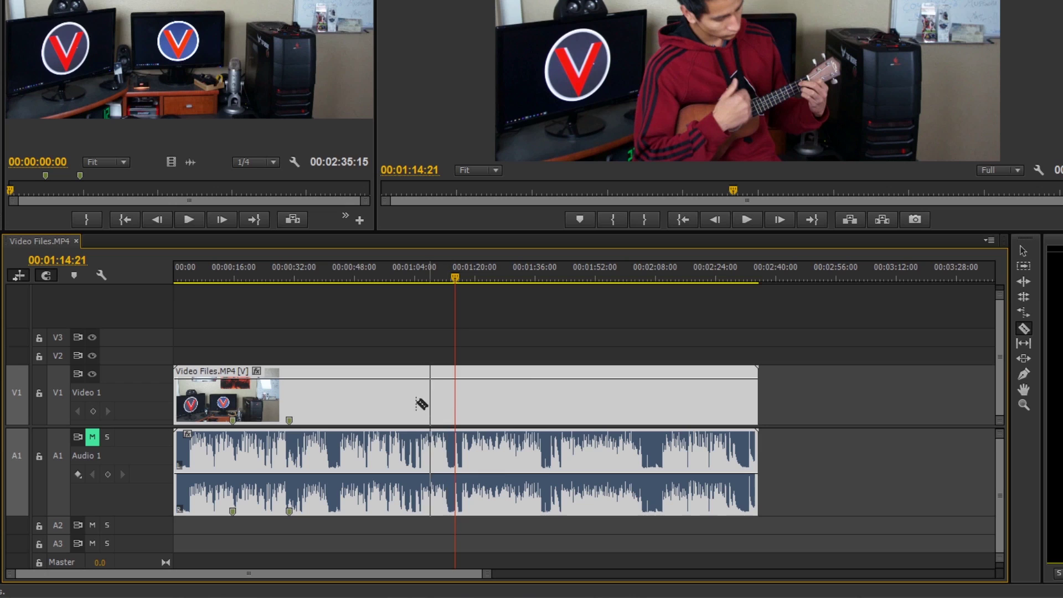
left_click(341, 415)
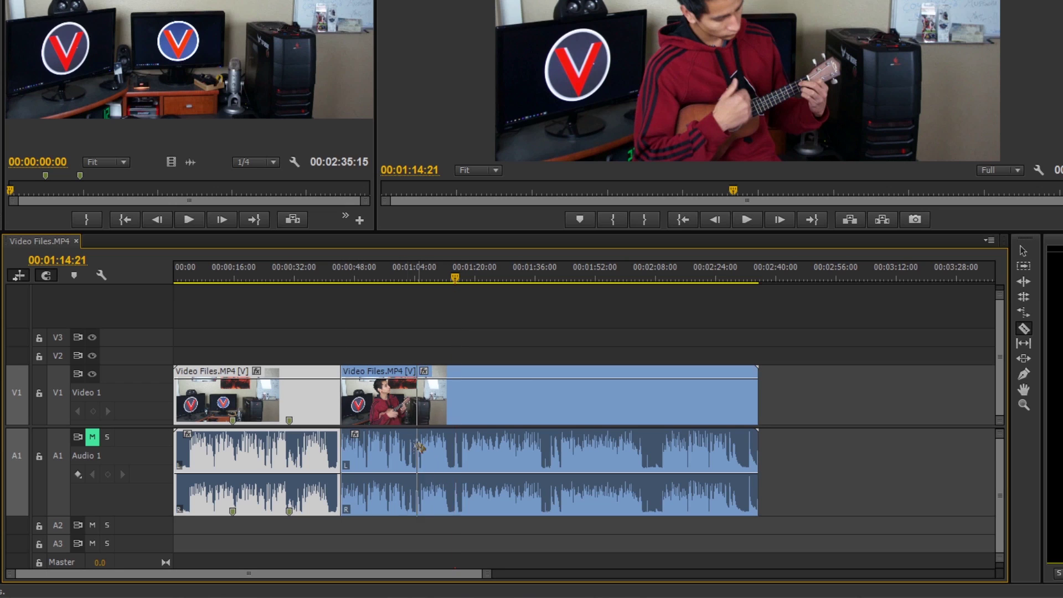
left_click(408, 413)
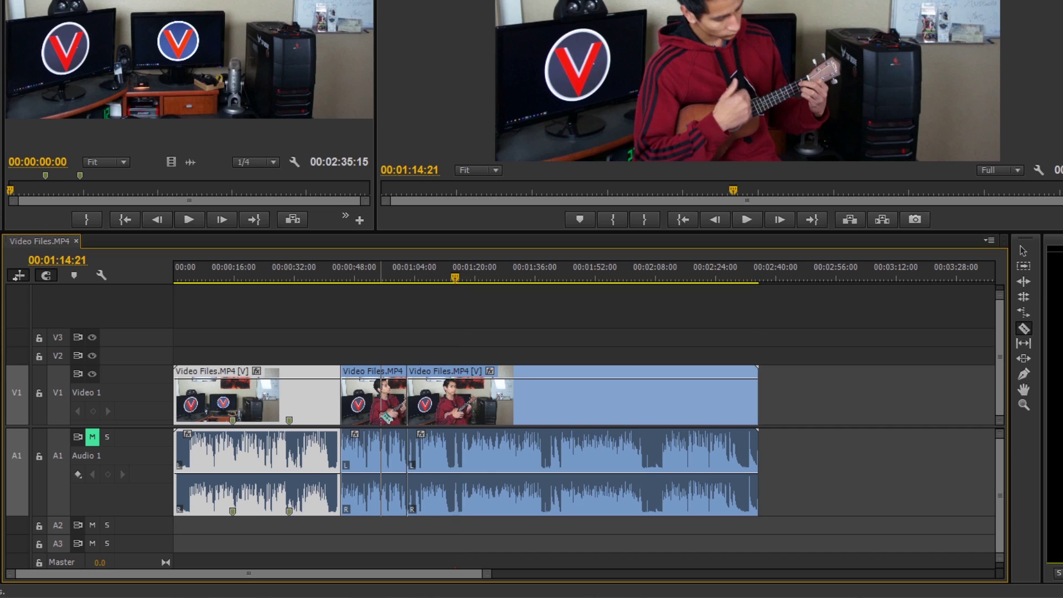
- Trim both ends of the middle segment with the Selection tool and delete that segment
left_click(1021, 249)
left_click(378, 397)
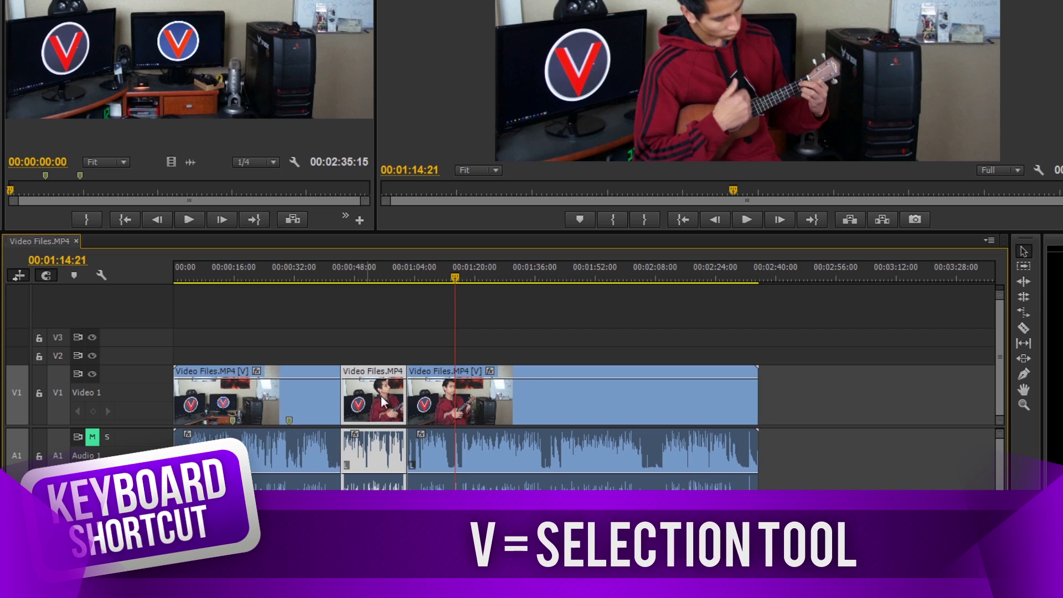
left_click_drag(342, 397, 386, 394)
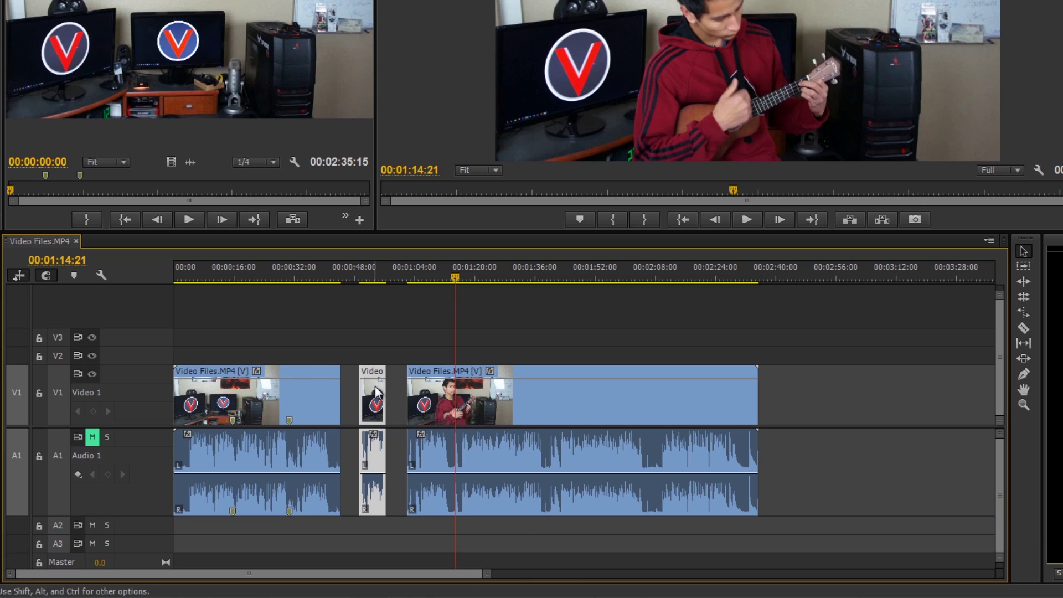
key("Delete")
- Move the last segment against the end of the first to close the gap, and play across the cut
left_click_drag(494, 412, 427, 412)
left_click_drag(361, 269, 330, 274)
key("space")
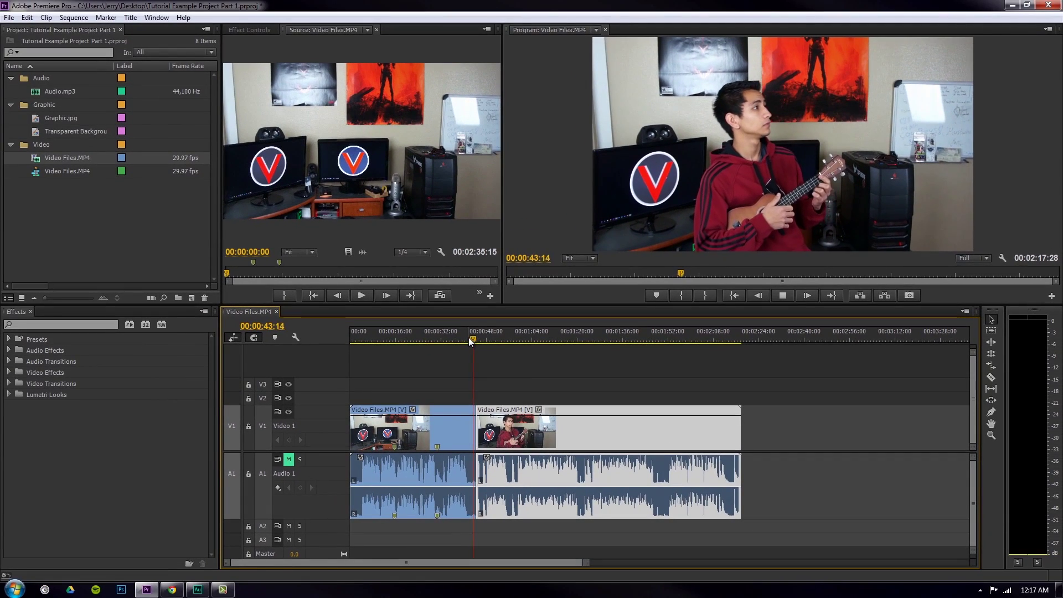
mouse_move(484, 339)
left_mouse_down()
mouse_move(471, 336)
mouse_move(478, 341)
left_mouse_up()
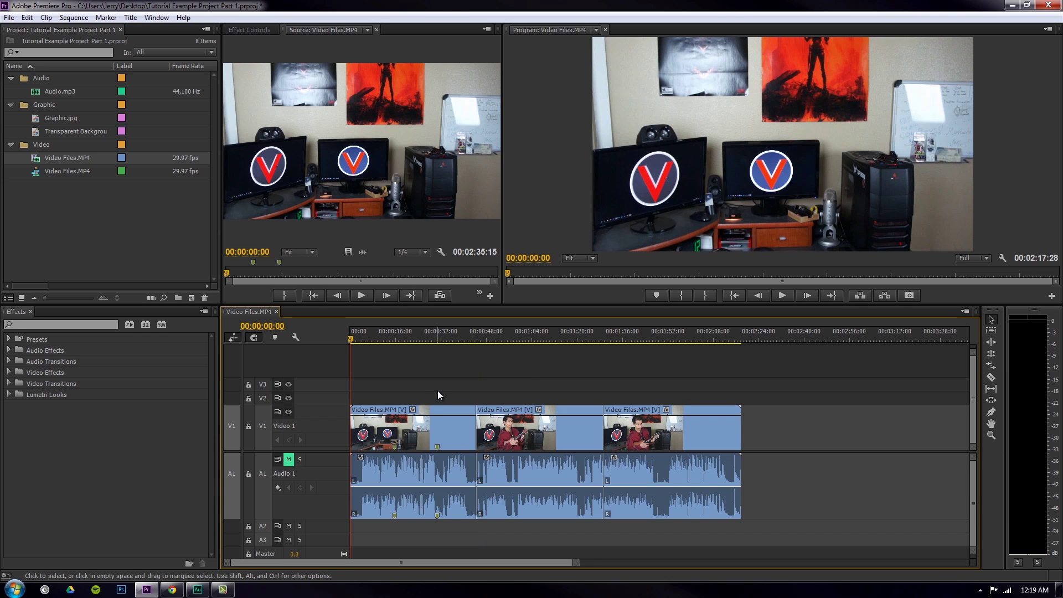
- Cut the three timeline clips at seven additional points with the Razor tool, leaving ten segments
left_click(991, 377)
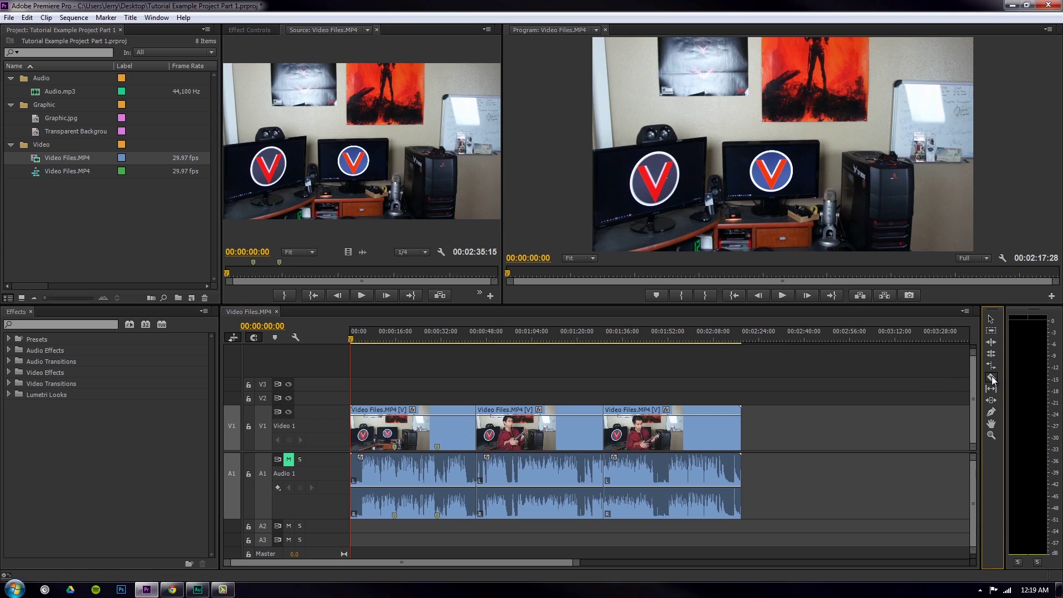
left_click(428, 426)
left_click(454, 426)
left_click(495, 427)
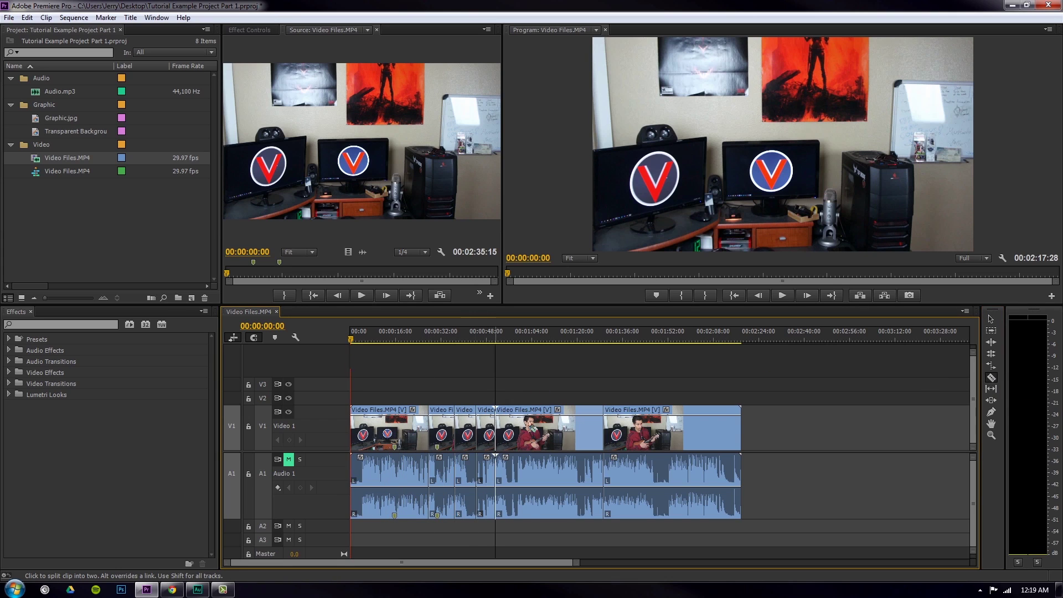
left_click(565, 427)
left_click(585, 426)
left_click(671, 426)
left_click(711, 427)
left_click(635, 426)
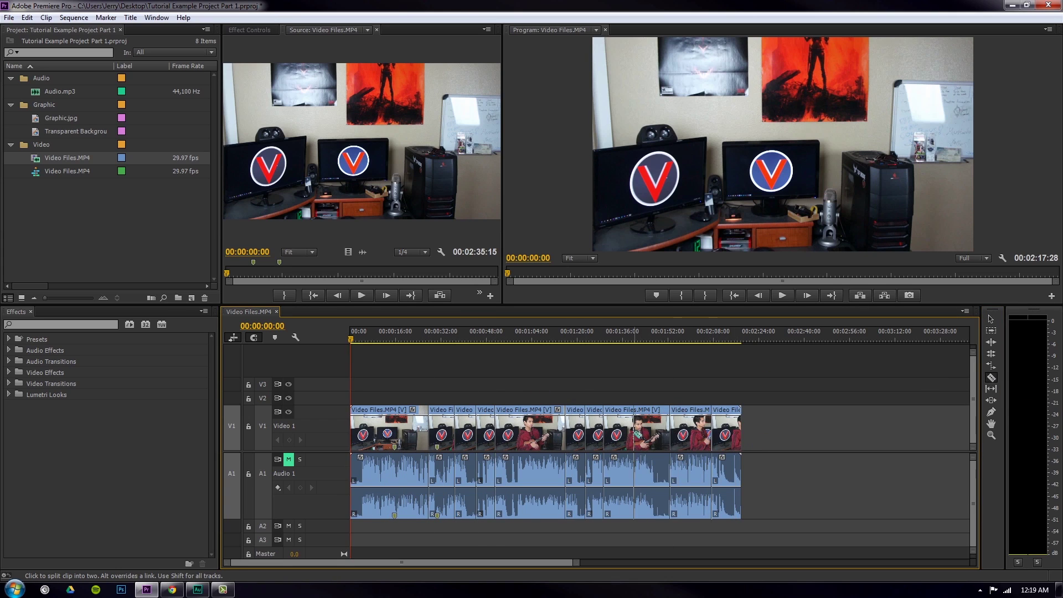
- Return to the Selection tool, place the playhead at 00:00:19:24, and split all tracks there
key("b")
key("v")
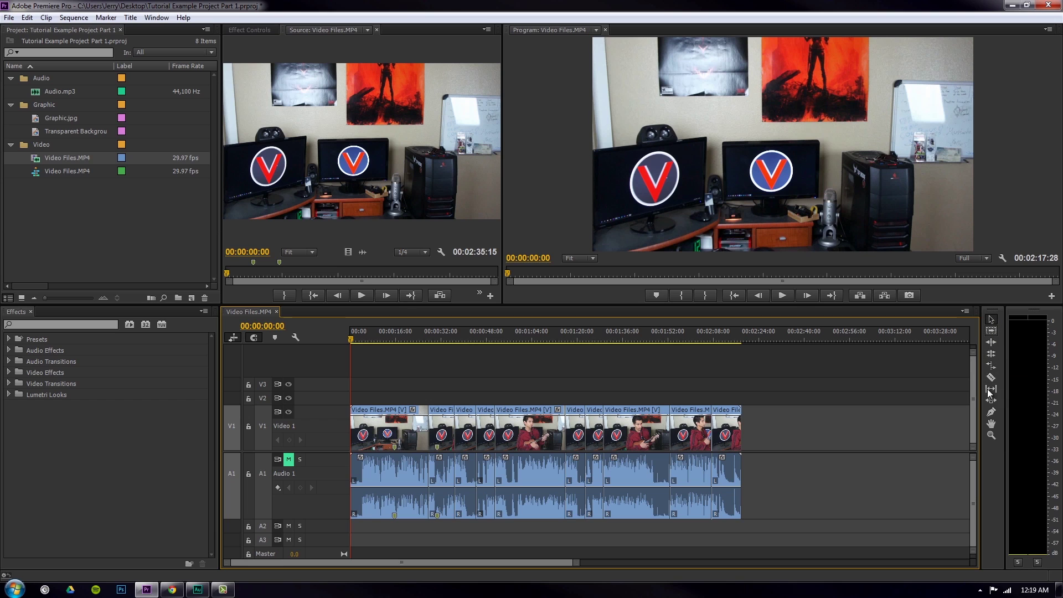
left_click_drag(384, 338, 392, 339)
key("equal")
key("equal")
key("equal")
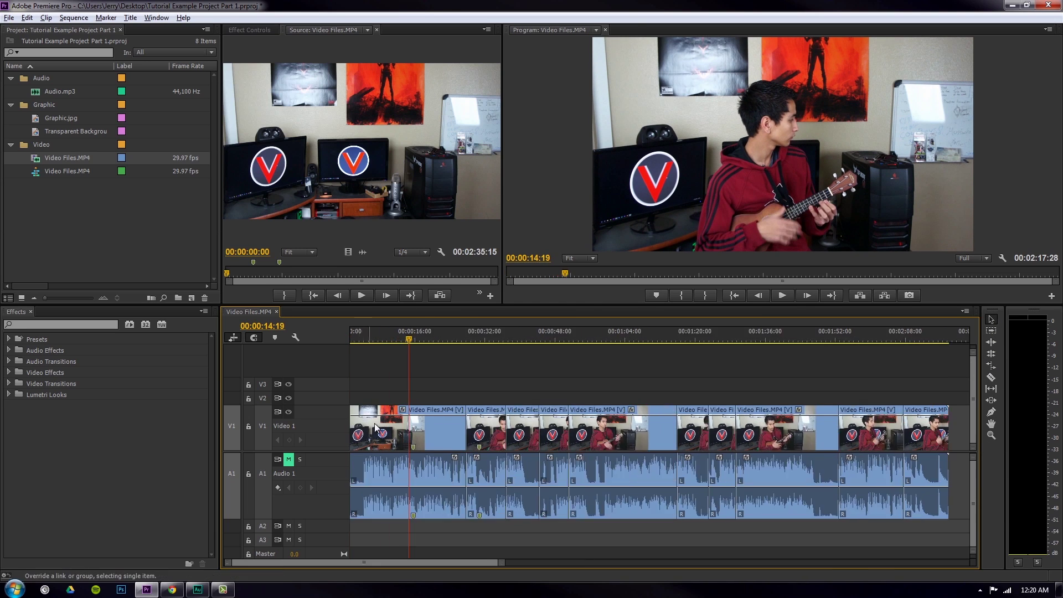
left_click(475, 339)
left_click_drag(476, 341, 543, 370)
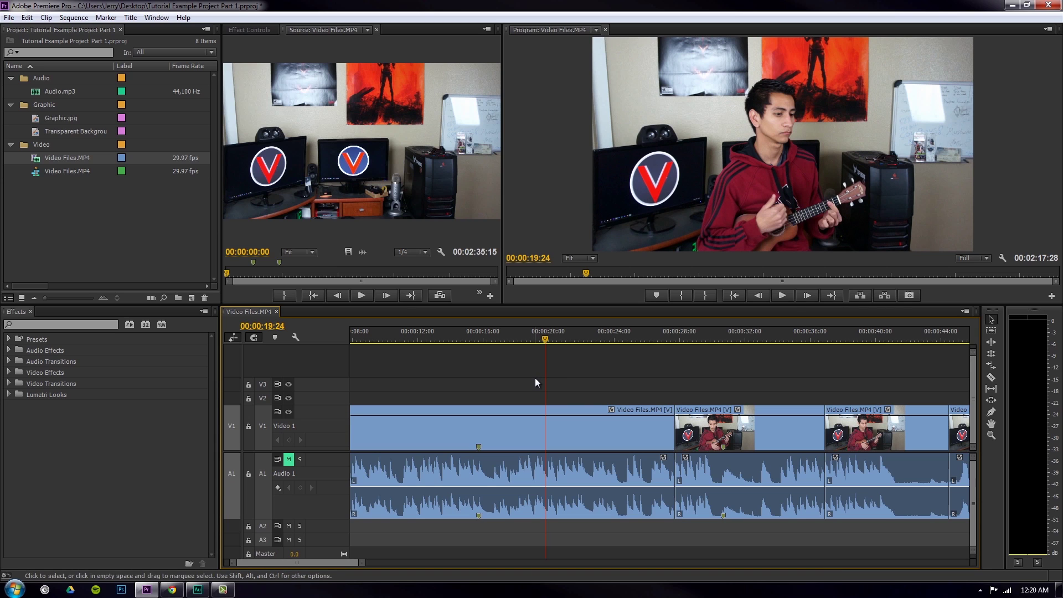
key("ctrl+shift+k")
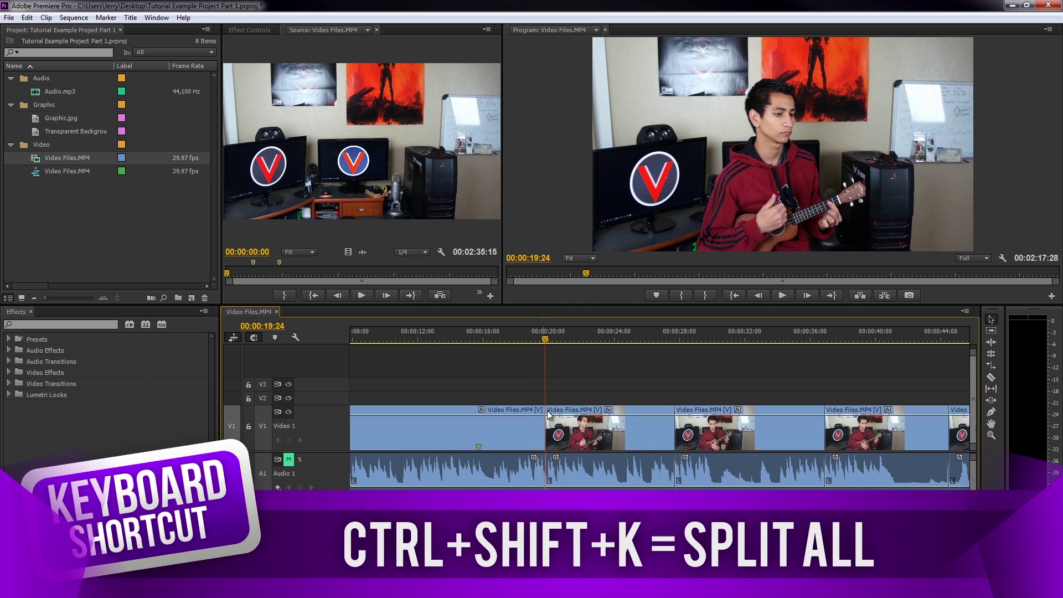
- Delete the opening segment that ends at the 00:00:19:24 split
left_click_drag(544, 340, 584, 348)
left_click(488, 431)
key("Delete")
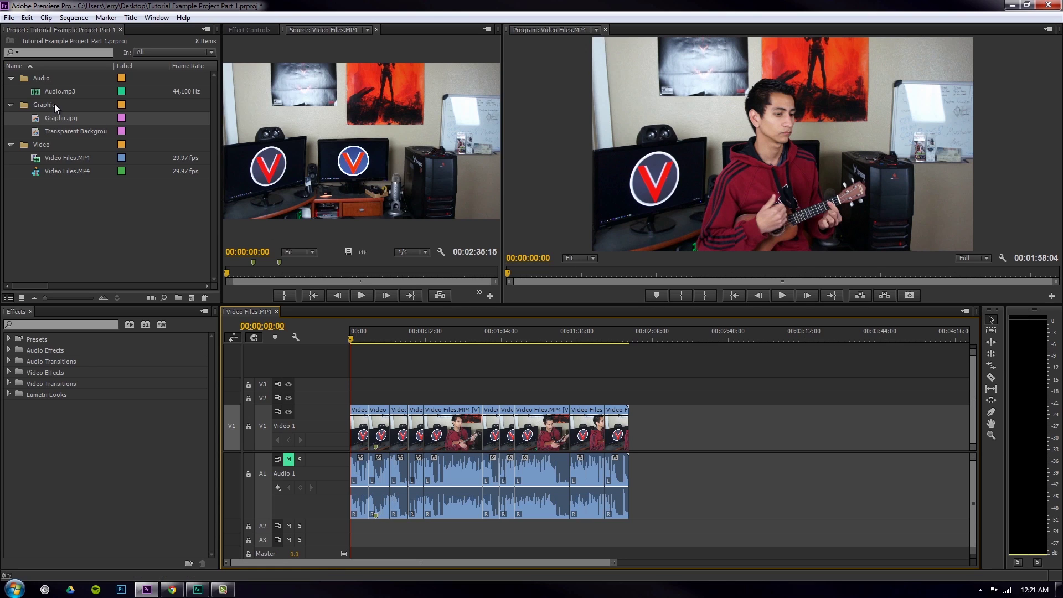
- Place Graphic.jpg on track V2 from the sequence start, covering all the video segments on V1
left_click_drag(52, 118, 630, 400)
left_click(418, 400)
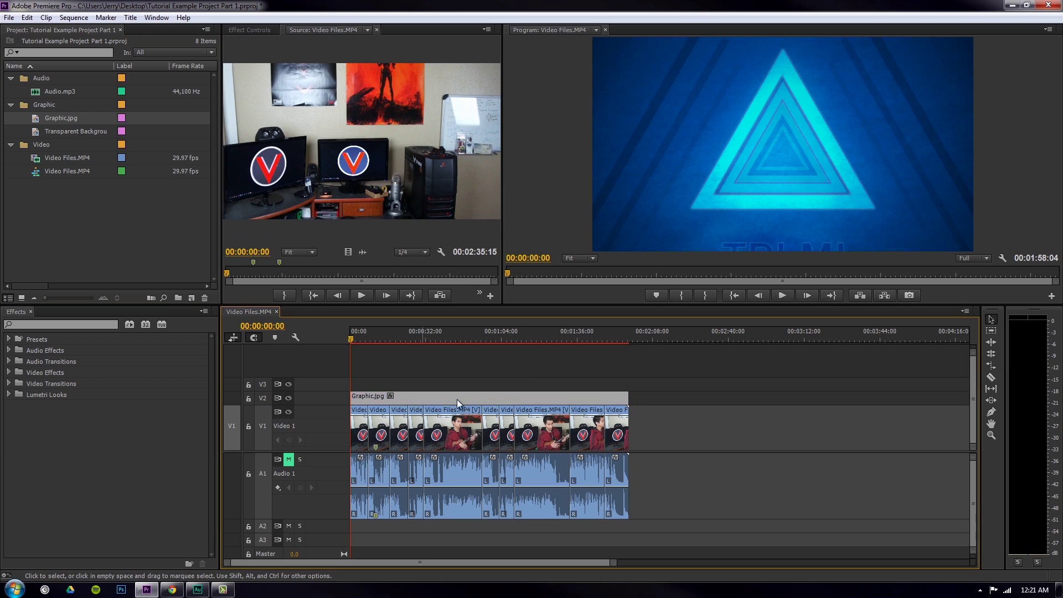
mouse_move(454, 396)
left_mouse_down()
mouse_move(487, 400)
mouse_move(444, 401)
left_mouse_up()
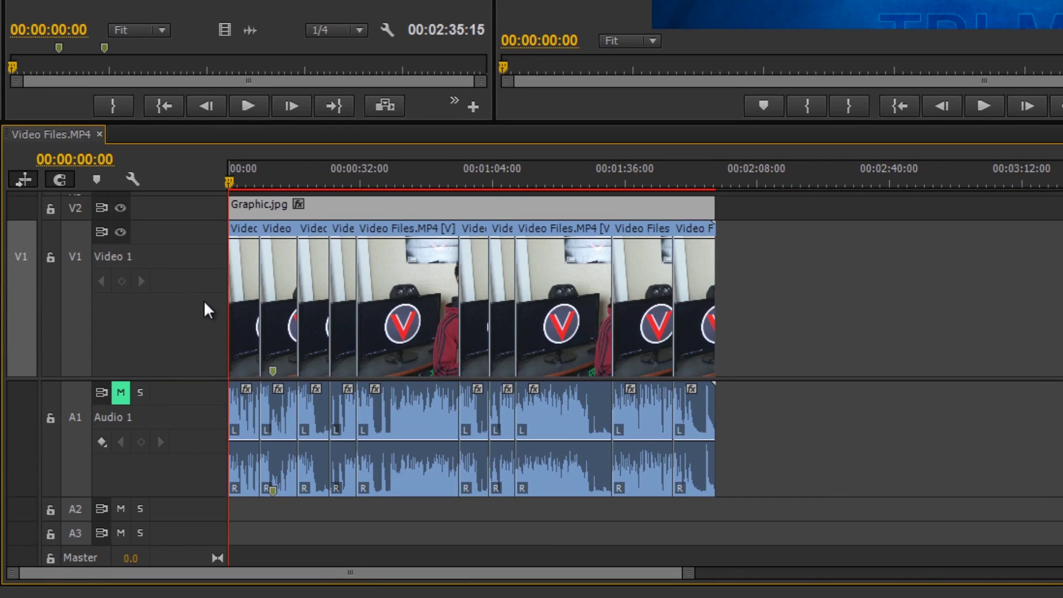
- Delete the first four video segments with their audio, and extend the next segment's beginning back to the timeline start
scroll(204, 300, "down", 3)
scroll(328, 352, "up", 5)
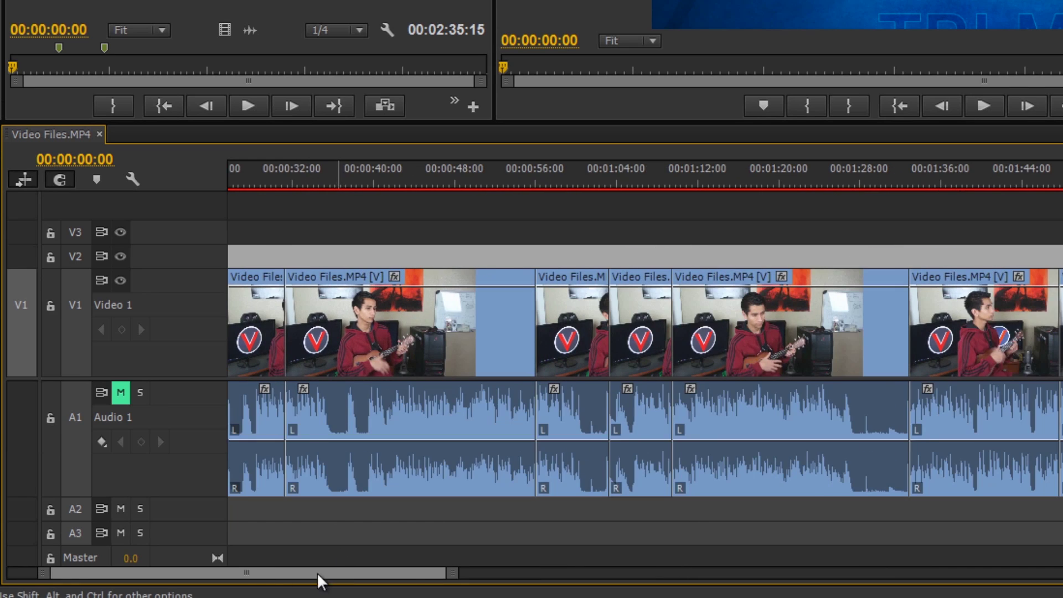
left_click_drag(317, 573, 286, 572)
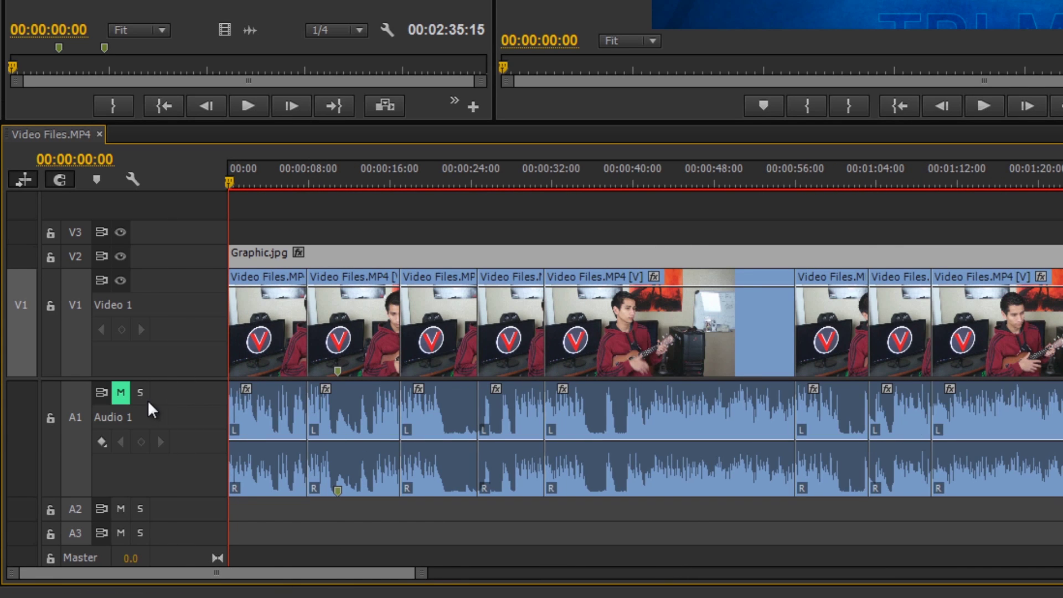
left_click_drag(199, 182, 225, 343)
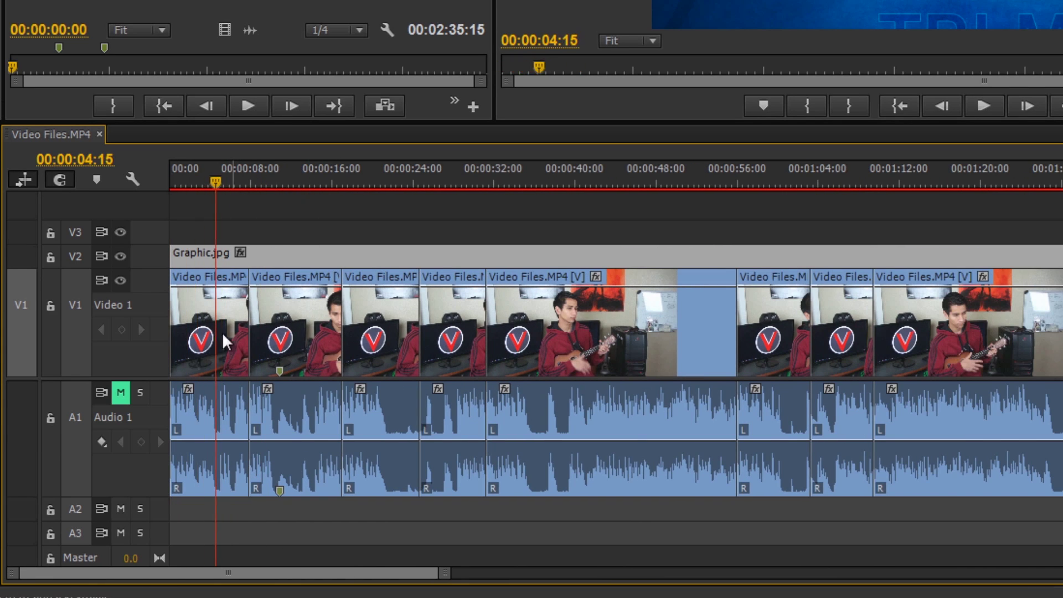
scroll(224, 343, "down", 2)
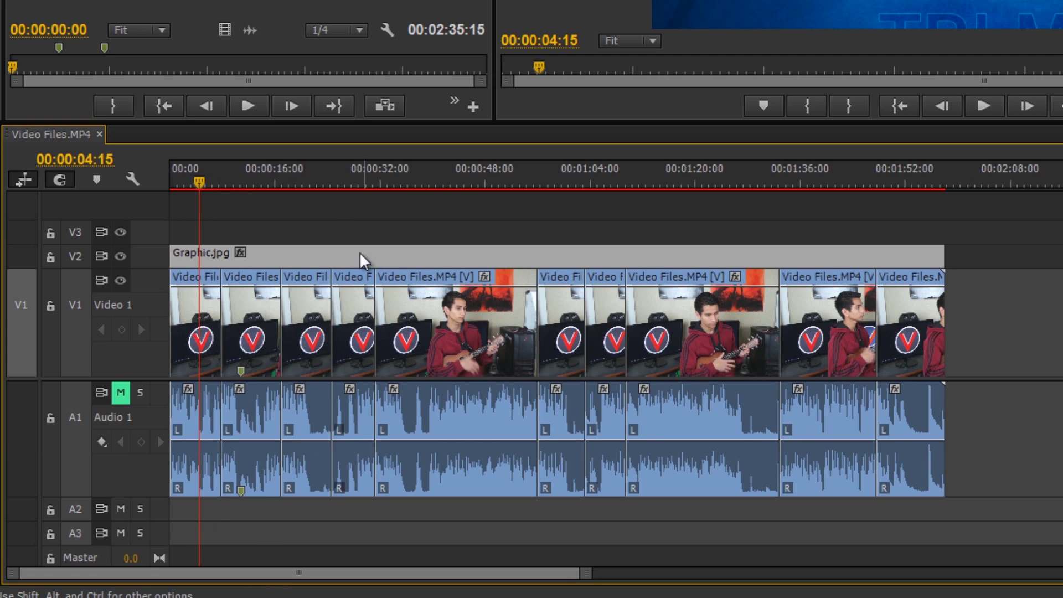
left_click_drag(368, 531, 186, 357)
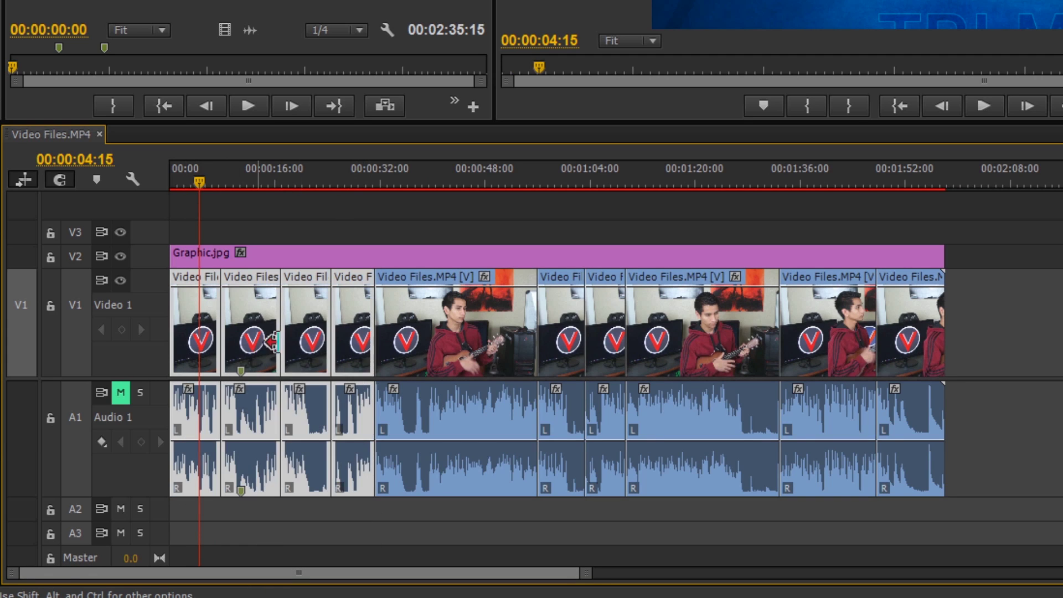
key("Delete")
left_click_drag(376, 332, 170, 332)
- Set the playhead to 00:00:16:29 and split Graphic.jpg and the video segment beneath it on all tracks
left_click(301, 250)
left_click(305, 276)
left_click(314, 262)
left_click(281, 180)
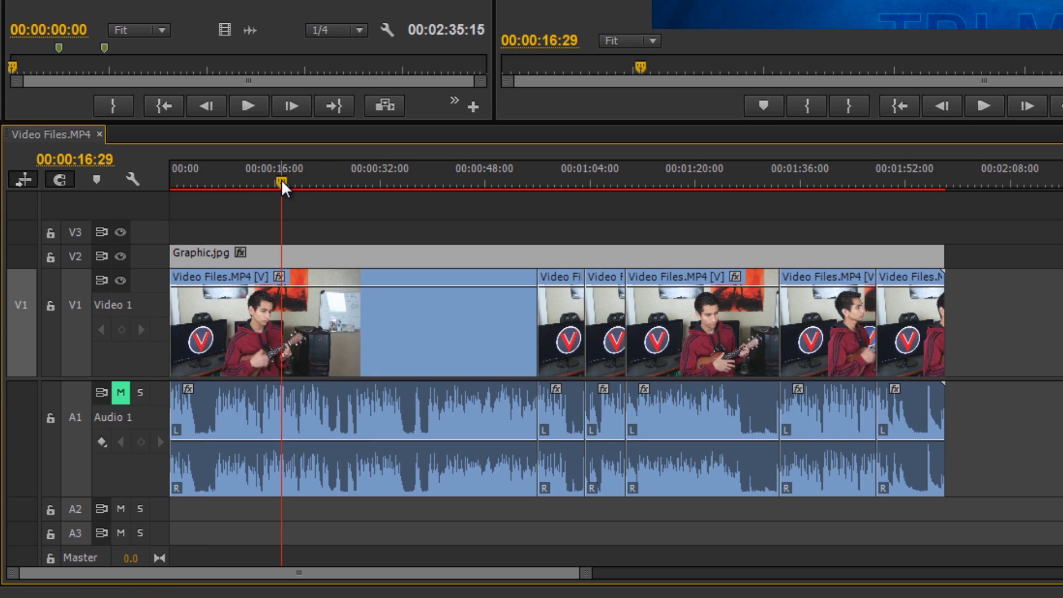
key("ctrl+shift+k")
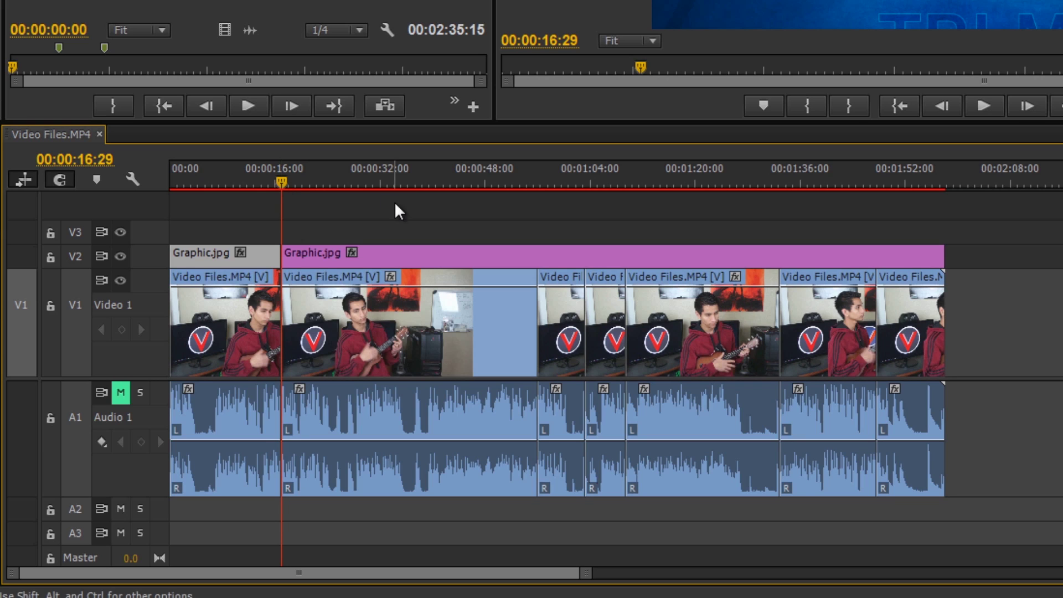
- Move the second Graphic.jpg piece about 15 seconds later on V2, and select the V1 segment after the split
left_click_drag(317, 248, 490, 260)
left_click(345, 340)
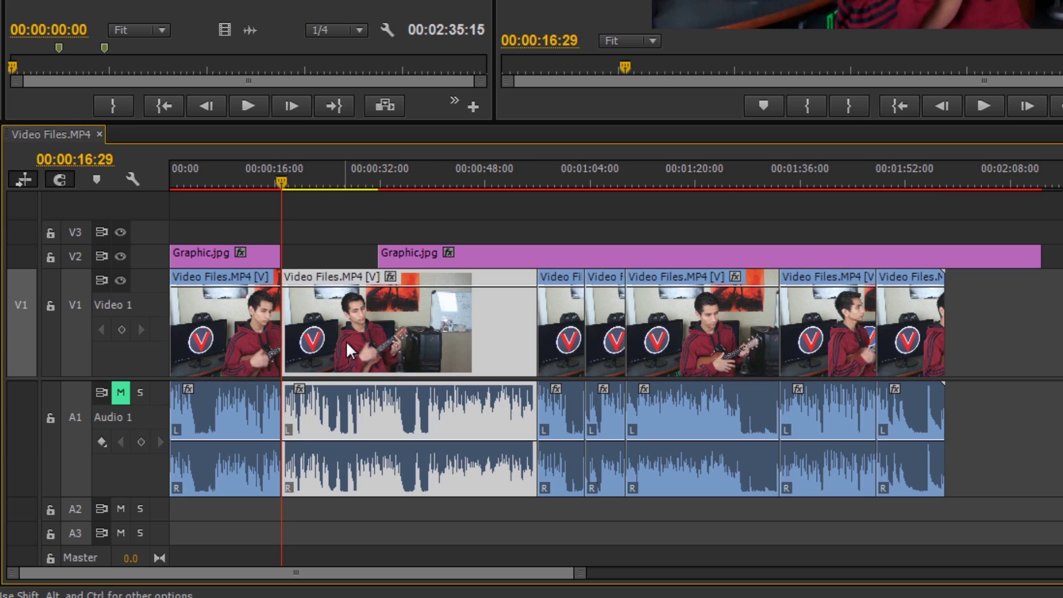
- Try moving the V1 segment after the split about 7 seconds later, and undo that move and the Graphic.jpg move
left_click_drag(331, 334, 380, 348)
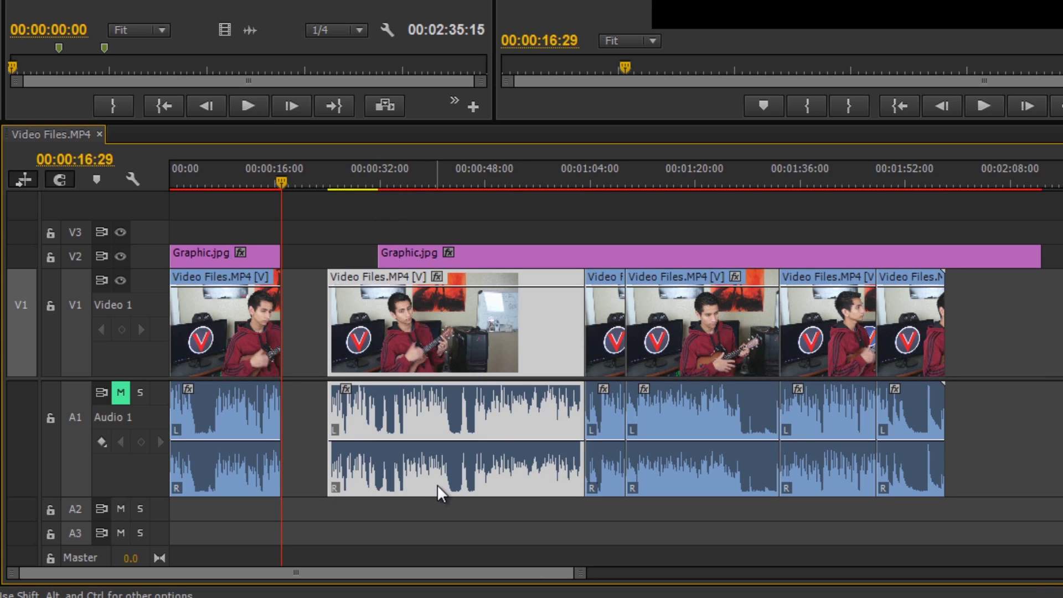
key("ctrl+z")
key("ctrl+z")
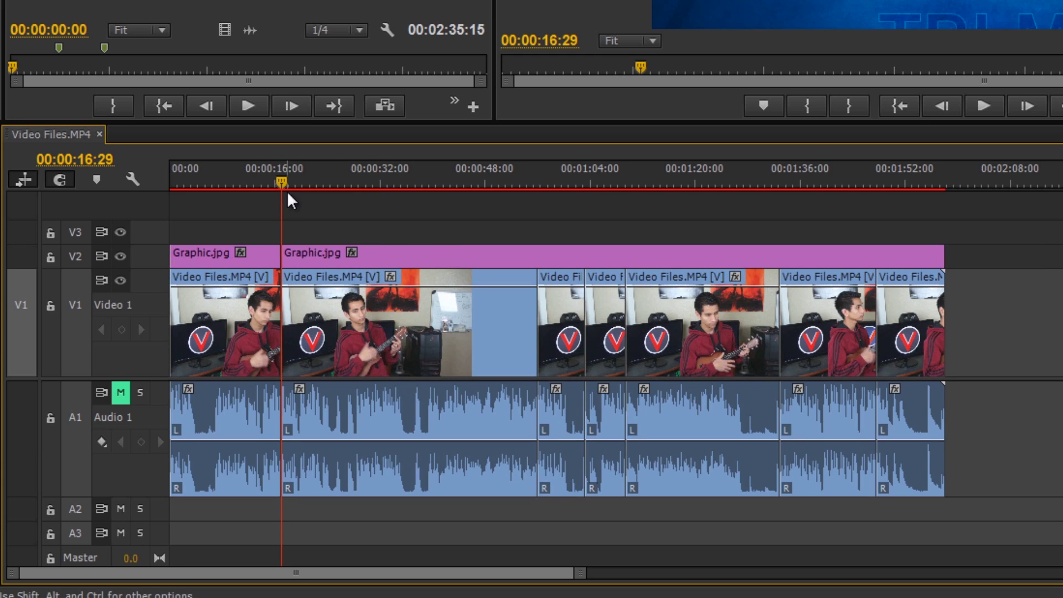
- Set the playhead to 00:00:22:08 and undo the all-track split of Graphic.jpg and the first video segment
left_click_drag(279, 181, 316, 194)
left_click(338, 317)
left_click(363, 247)
key("ctrl+z")
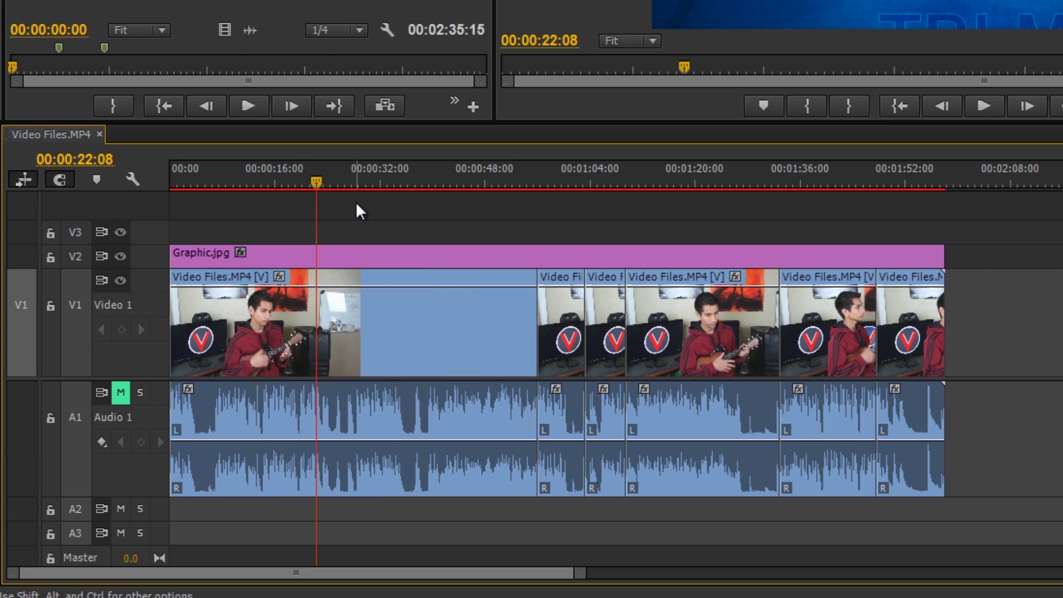
key("ctrl+z")
left_click_drag(371, 315, 87, 316)
key("Up")
left_click_drag(308, 254, 367, 258)
left_click_drag(264, 262, 205, 258)
- Set the playhead to 00:00:16:11 and select the first video segment on V1
left_click_drag(266, 183, 277, 187)
left_click(286, 303)
left_click(307, 256)
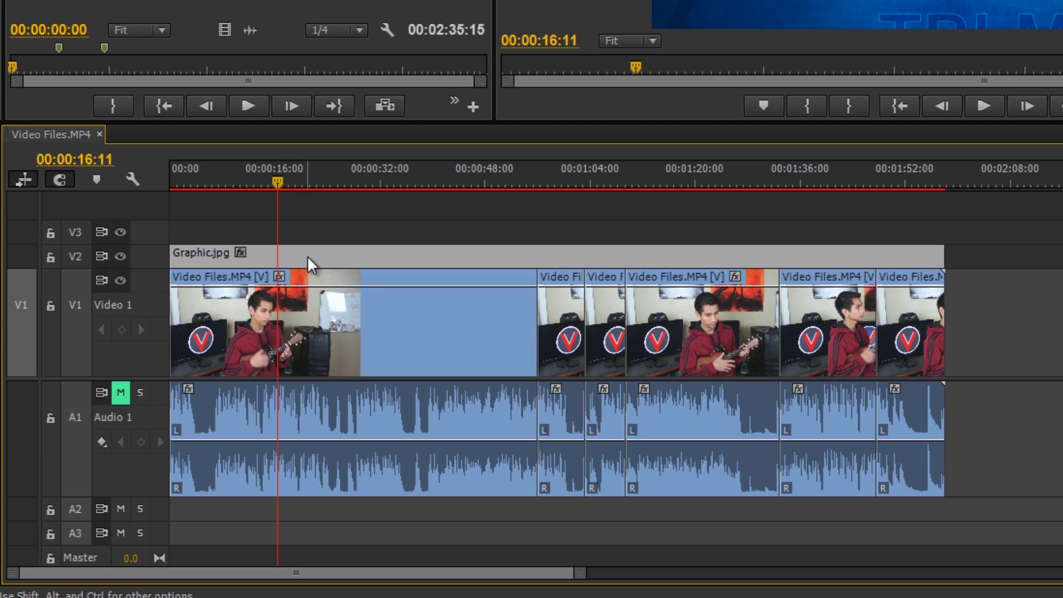
left_click(307, 335)
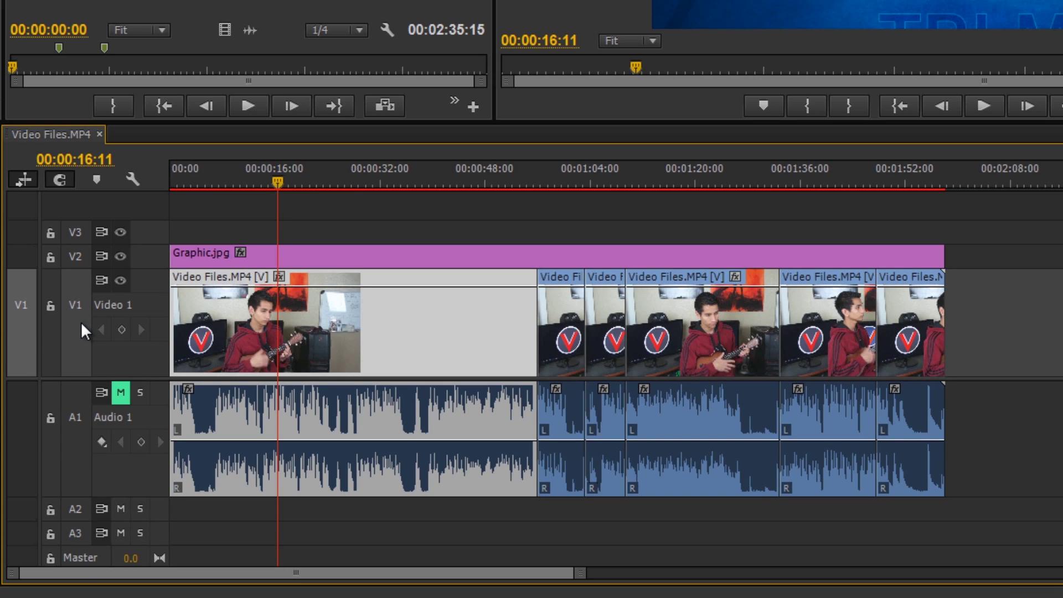
- Split the first V1 video segment at 00:00:19:09 and trim the first piece to a duration of 00:00:10:14
left_click(286, 184)
mouse_move(297, 186)
left_mouse_down()
mouse_move(325, 190)
mouse_move(296, 187)
left_mouse_up()
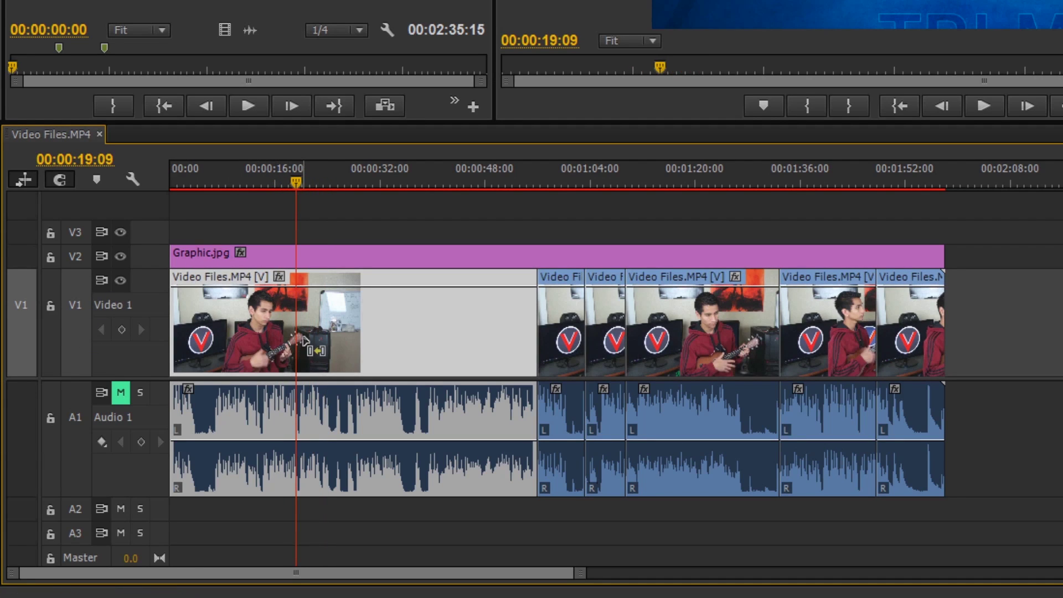
key("ctrl+k")
left_click_drag(354, 247, 408, 288)
key("ctrl+z")
key("ctrl+z")
left_click(285, 321)
left_click_drag(286, 320, 237, 321)
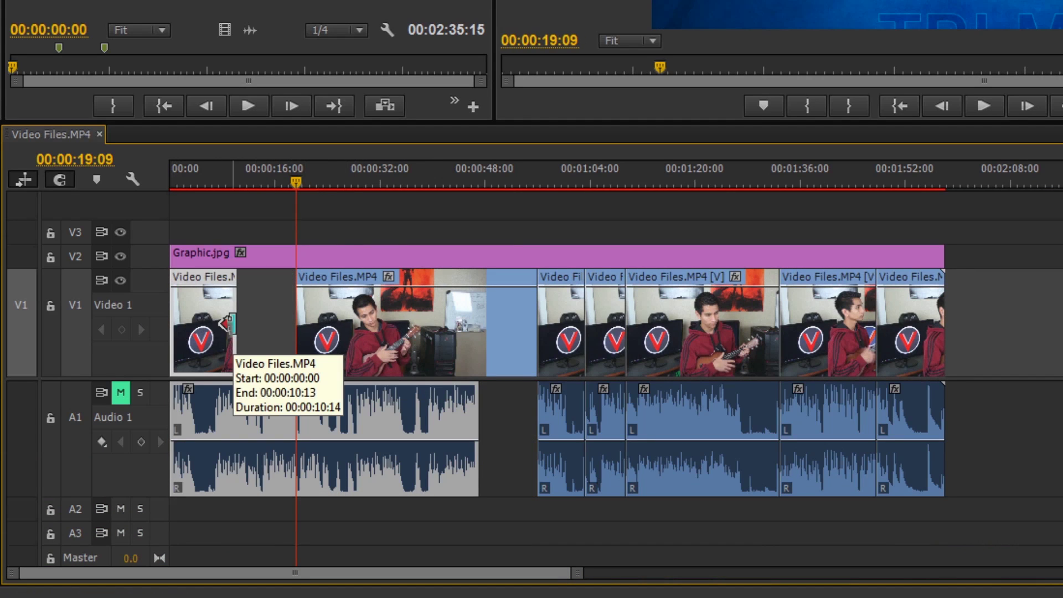
left_click_drag(233, 323, 233, 323)
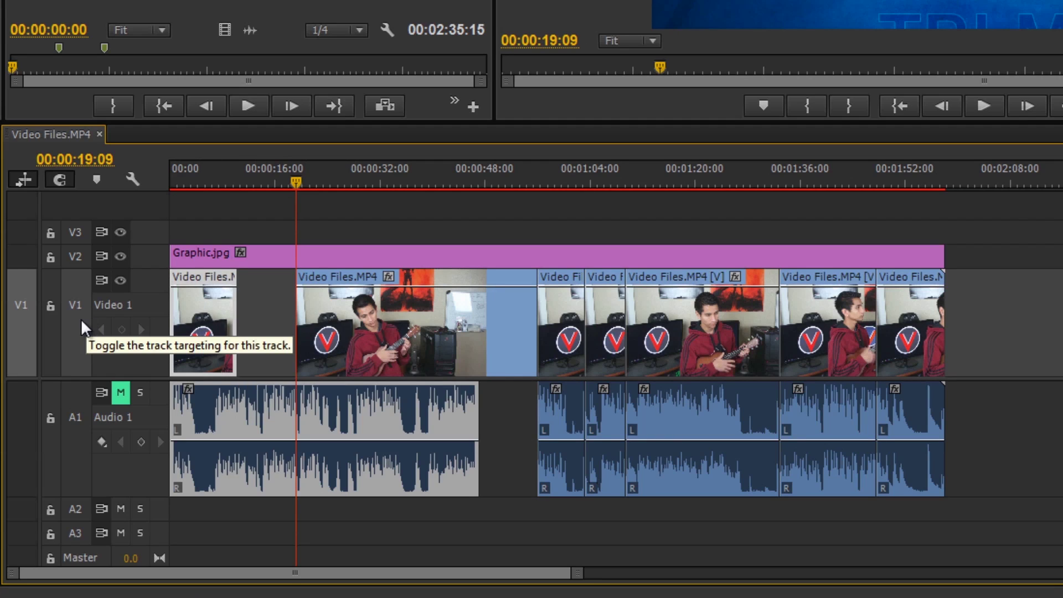
- With only track V2 targeted, split Graphic.jpg at 00:00:35:20 and trim the first piece's end back about 9 seconds
left_click_drag(374, 179, 405, 187)
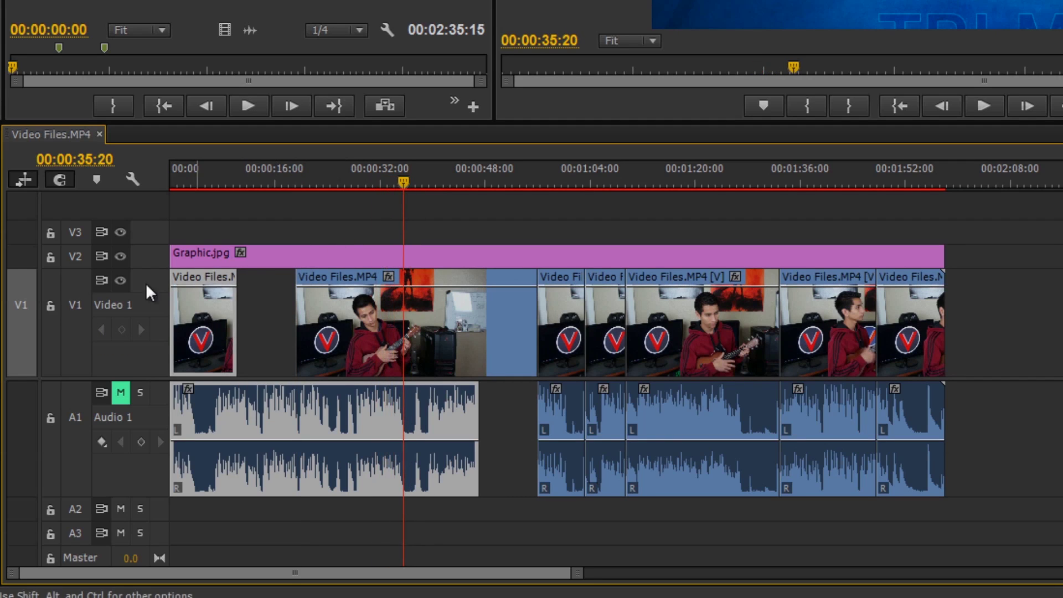
left_click(75, 254)
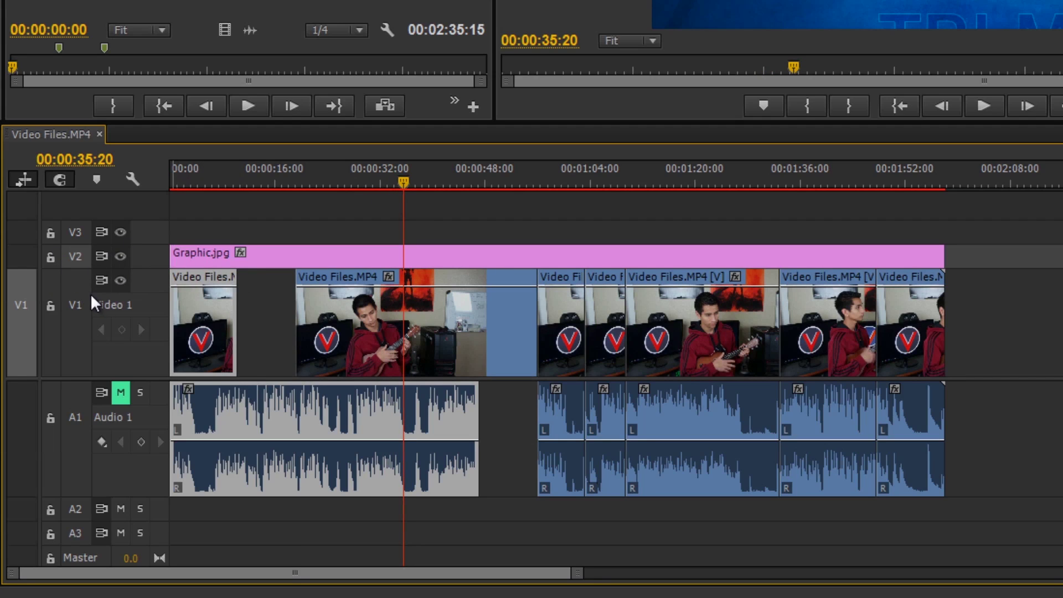
key("ctrl+k")
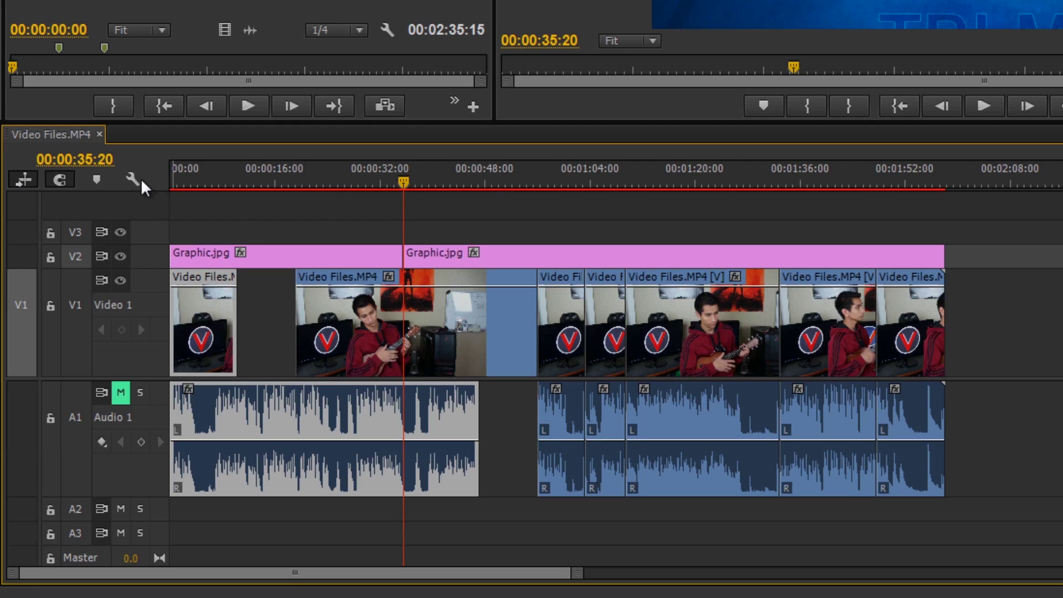
left_click(281, 255)
left_click_drag(401, 256, 339, 256)
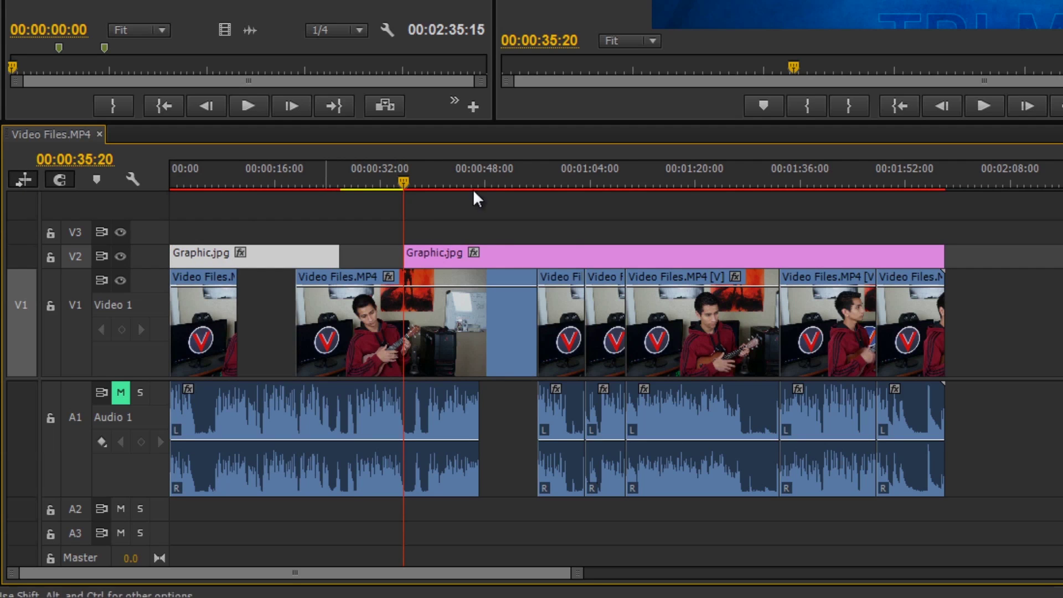
- Split the clips on all tracks at 00:00:40:21, and set the playhead to 00:00:39:07
left_click_drag(401, 185, 282, 221)
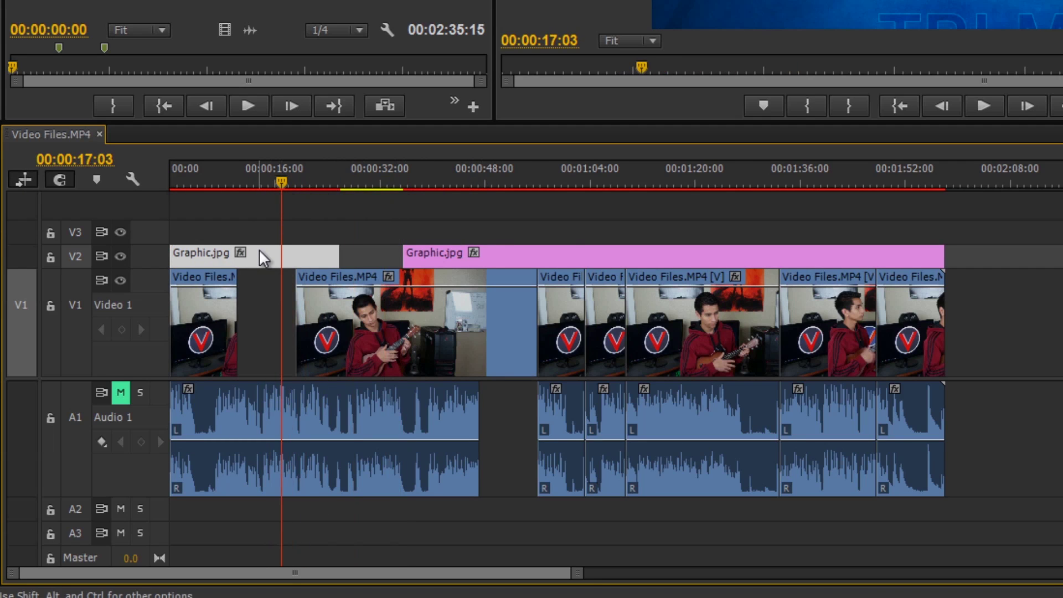
left_click_drag(280, 182, 437, 181)
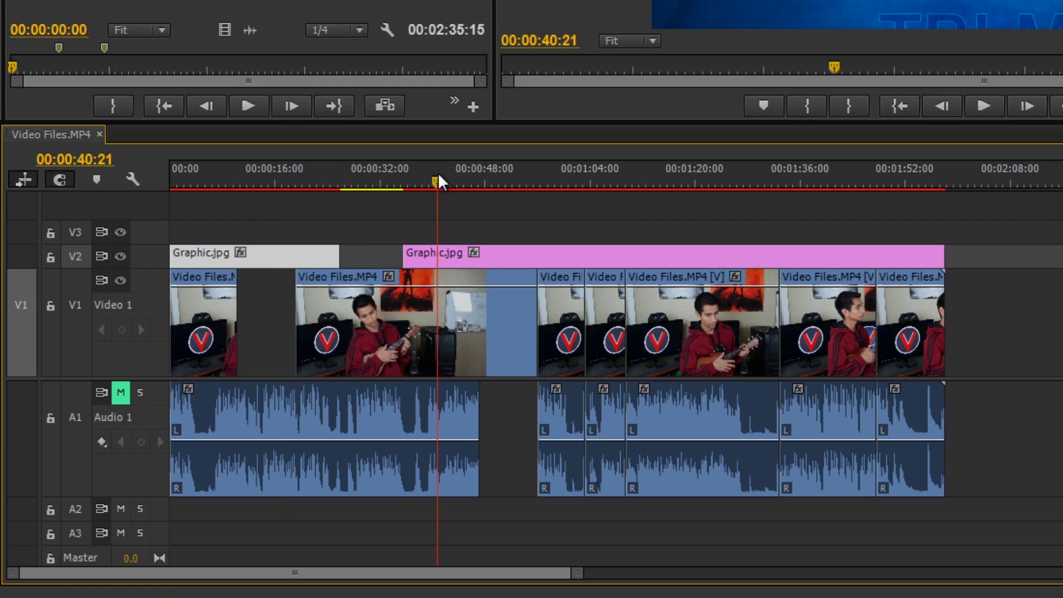
key("ctrl+shift+k")
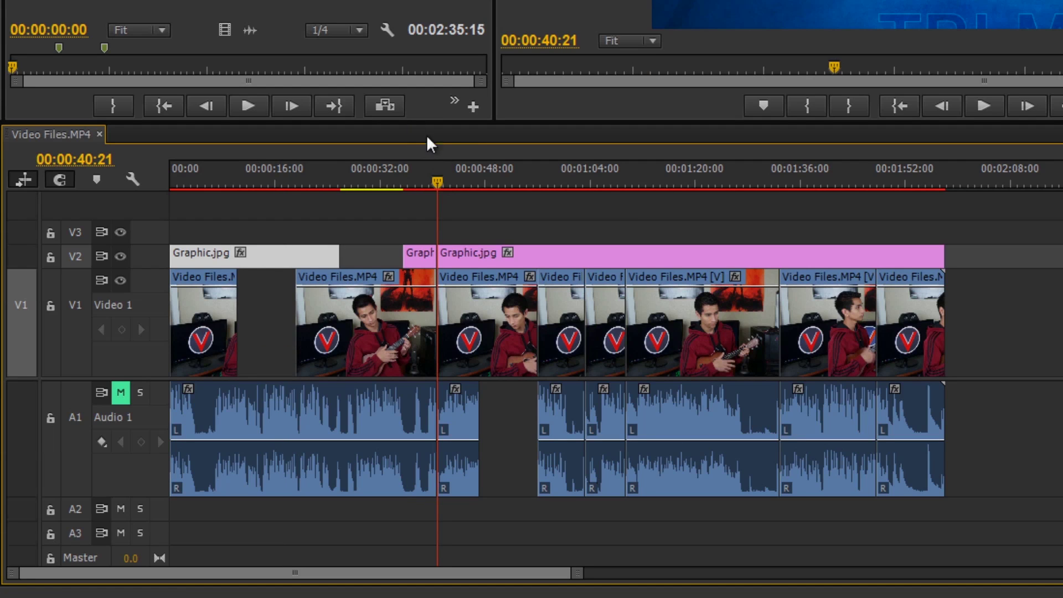
left_click(428, 180)
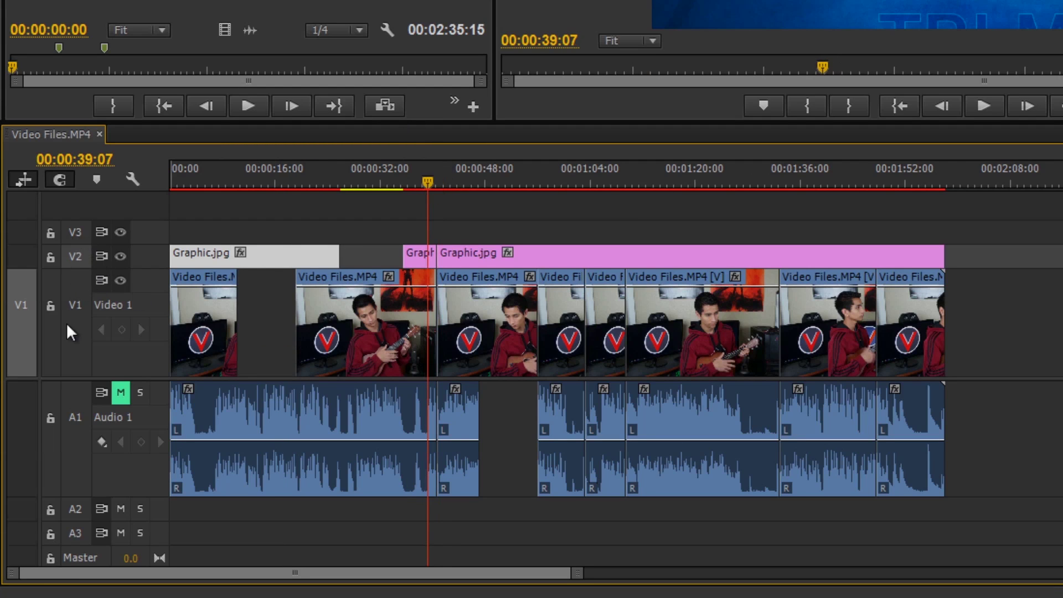
left_click(321, 168)
key("ctrl+k")
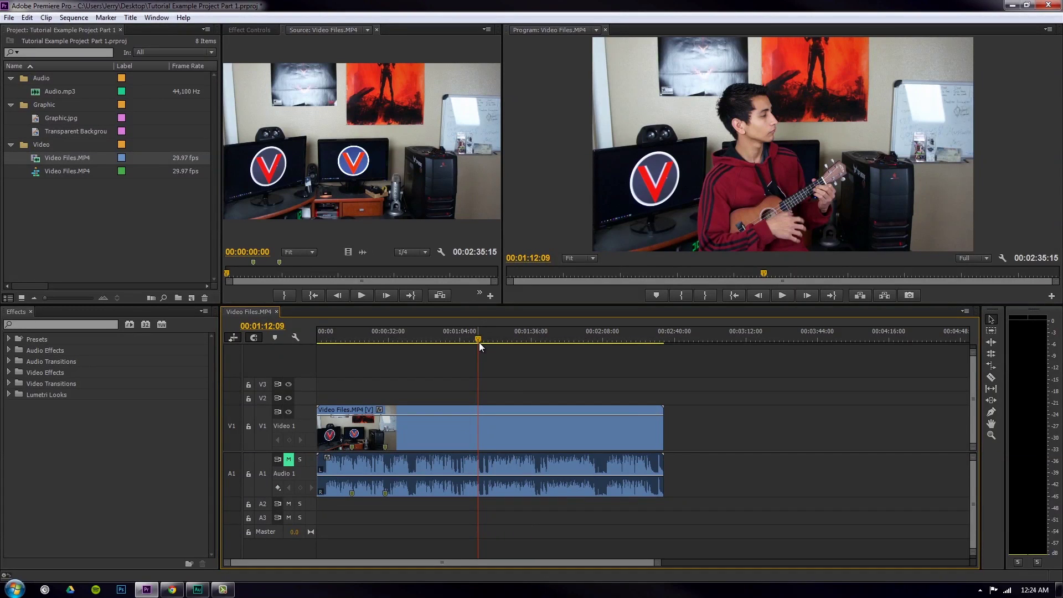
- Razor the full video clip and its audio at about 00:00:38 and 00:01:34, and undo the cuts
left_click(992, 377)
left_click(525, 426)
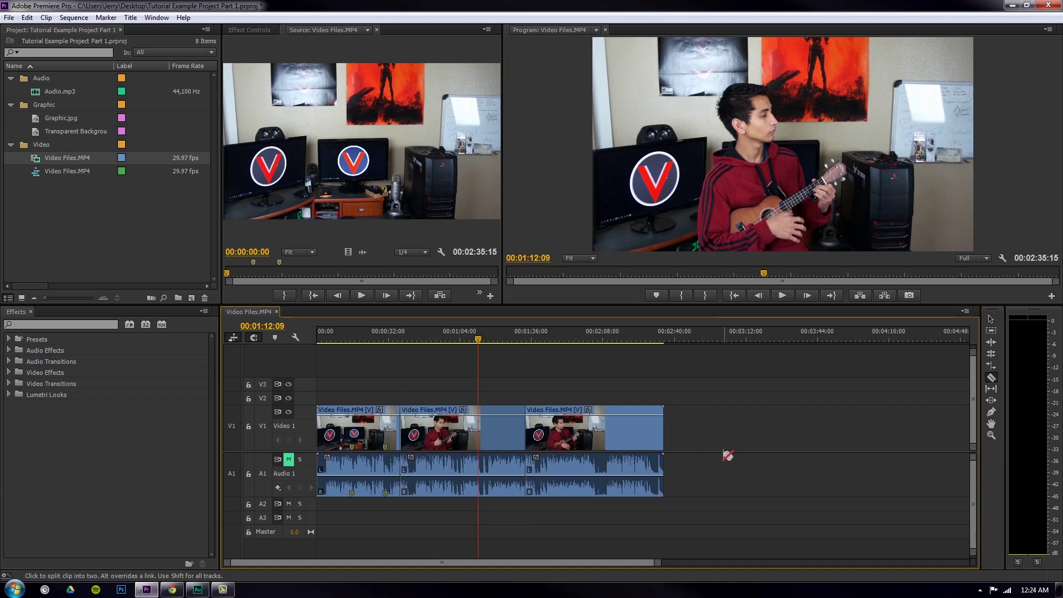
key("ctrl+z")
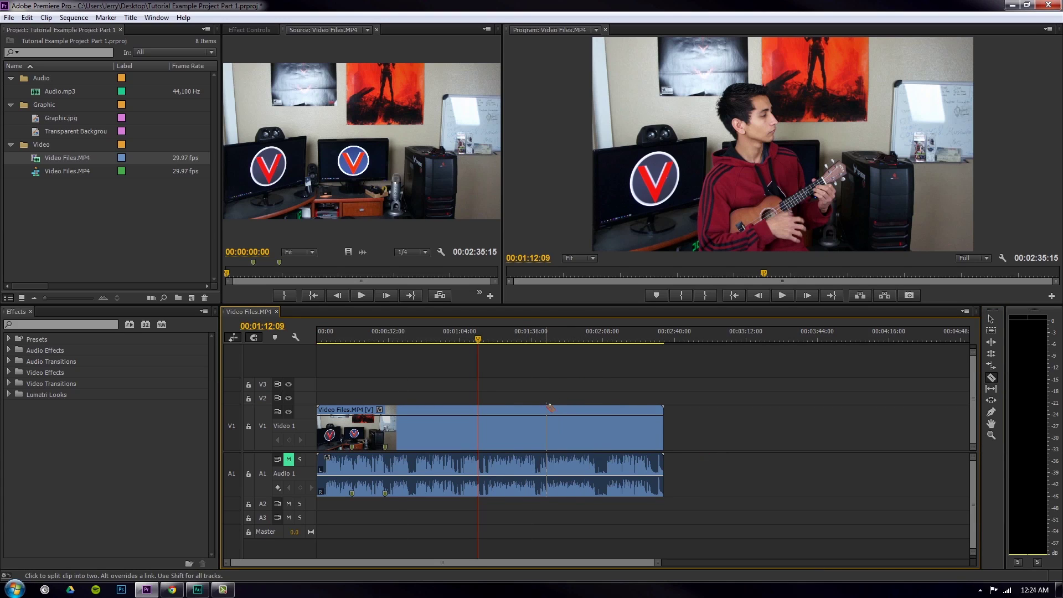
- Split only the V1 video clip at 00:01:12:09, using track targeting
key("v")
left_click(476, 434)
key("p")
left_click(440, 441)
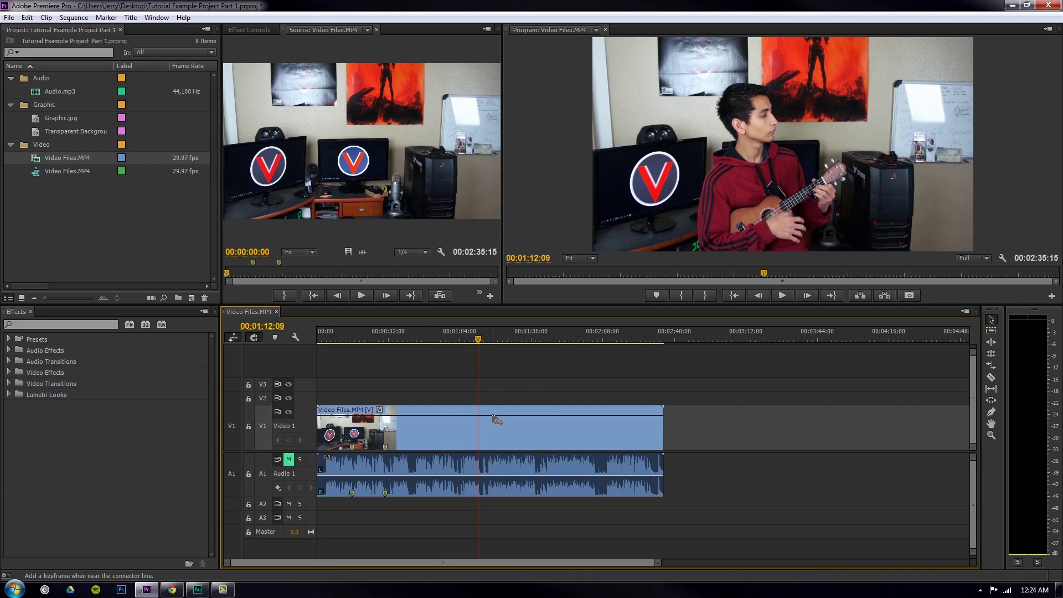
key("ctrl+k")
- Move the second video piece about 44 seconds later on V1, and return it to adjoin the first piece
key("v")
left_click_drag(495, 434, 592, 434)
left_click(856, 474)
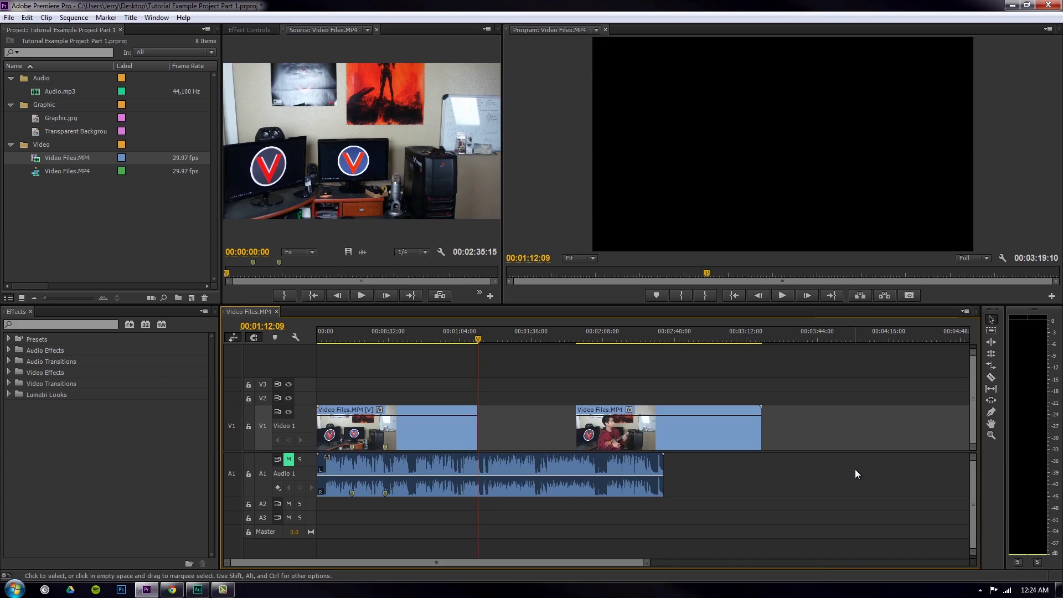
left_click(390, 341)
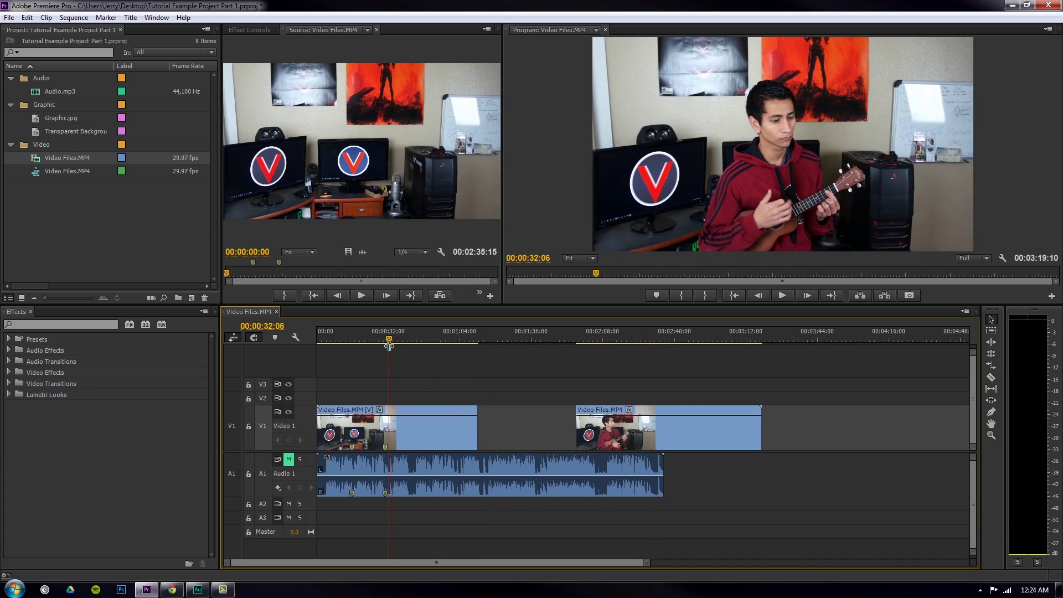
left_click_drag(674, 438, 578, 440)
- Set the playhead to 00:00:51:08 and trim the second video piece about 38 seconds at its end and 15 seconds at its start
left_click_drag(498, 335, 431, 339)
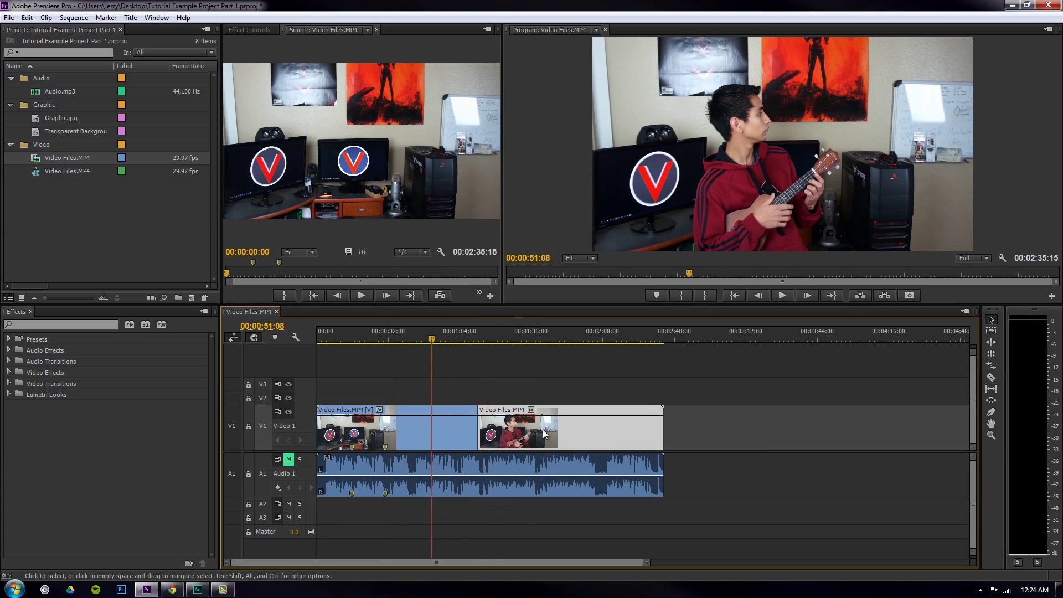
left_click_drag(662, 438, 578, 438)
left_click_drag(478, 437, 512, 438)
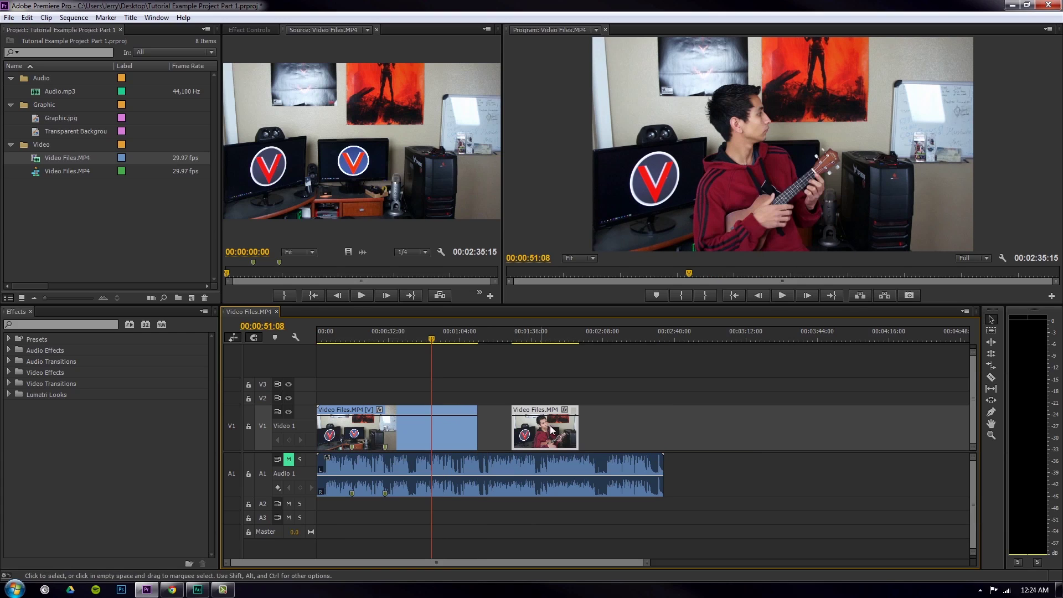
- Set the playhead to 00:02:11:18, within the second video piece
left_click(526, 335)
key("ctrl+shift+m")
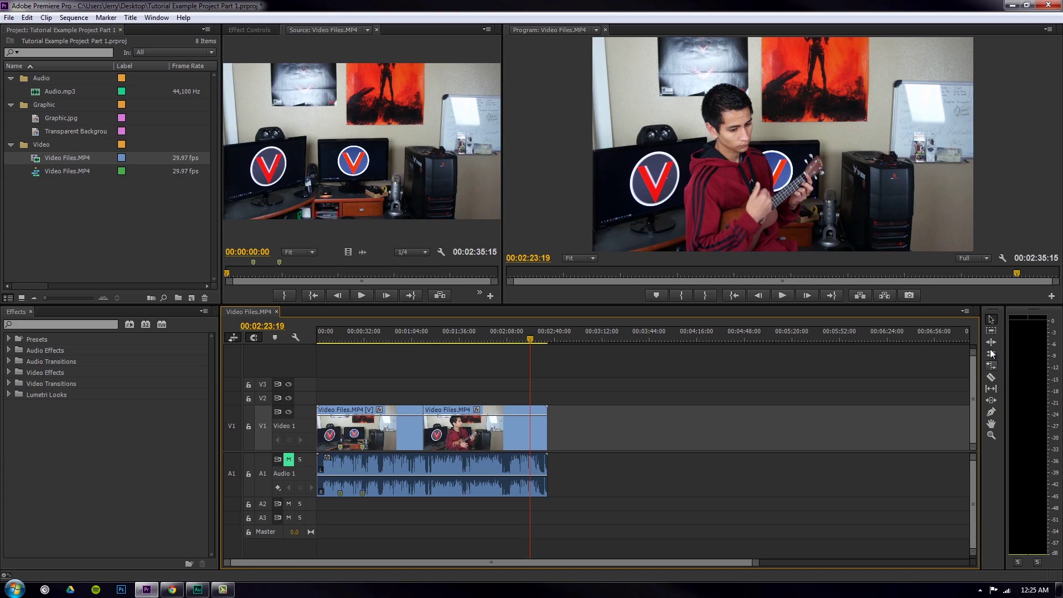
left_click(513, 341)
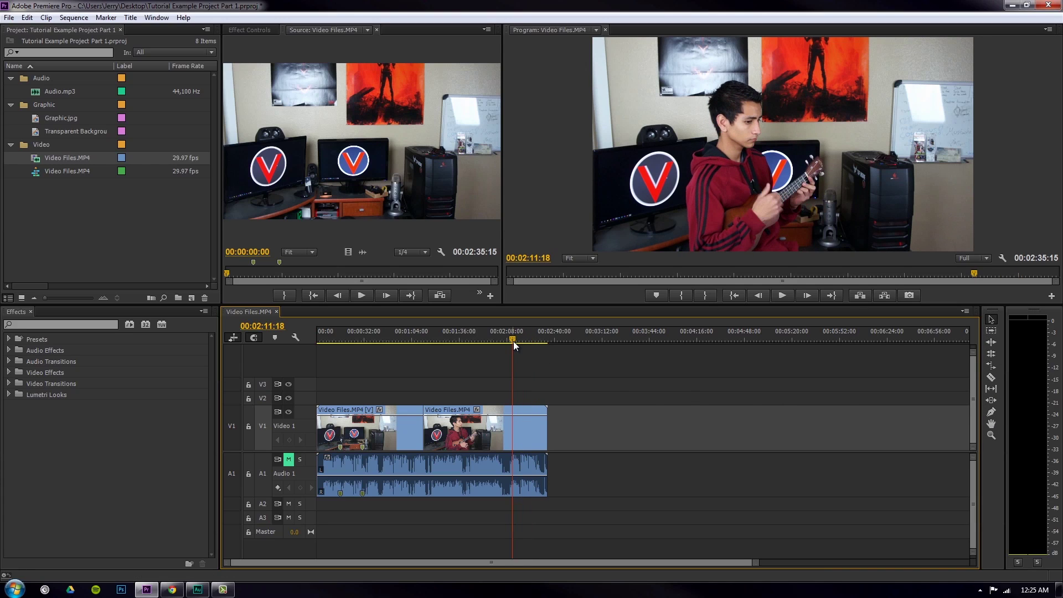